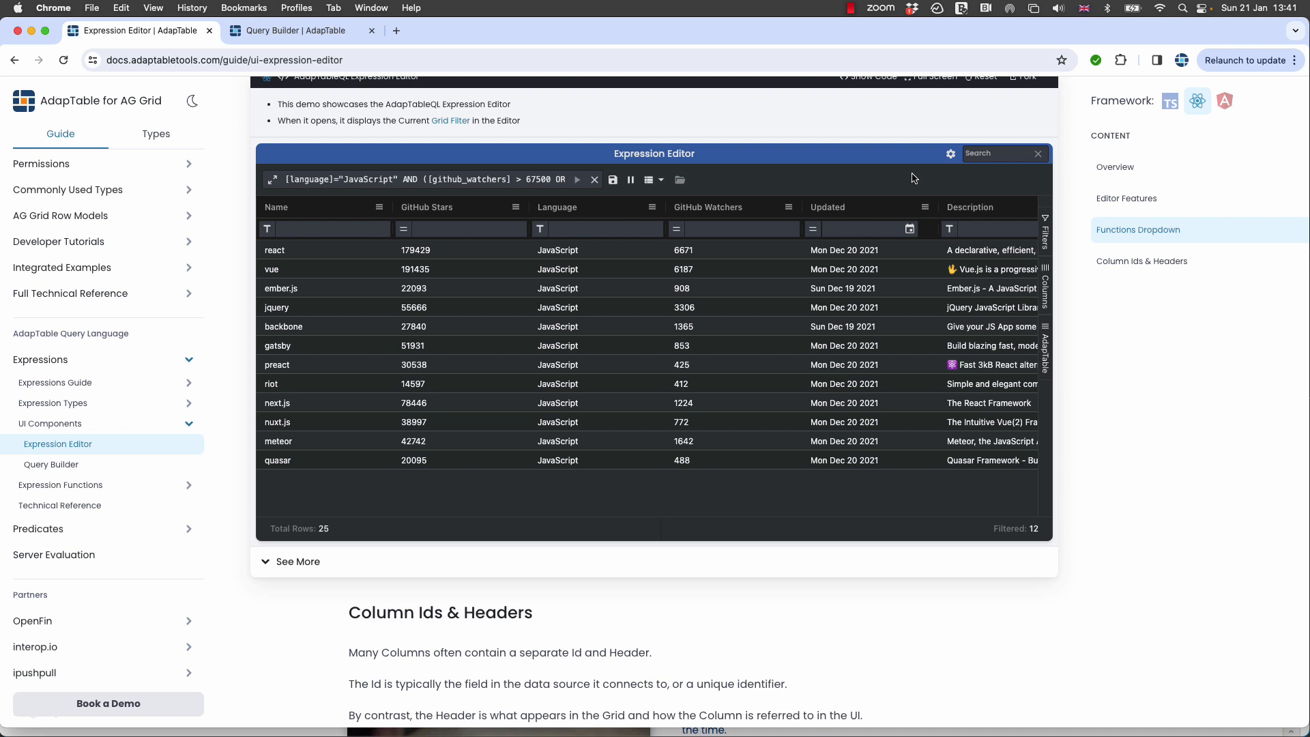
# - Open the grid filter in the Expression Editor demo and browse its list of available expression functions
pyautogui.click(272, 179)
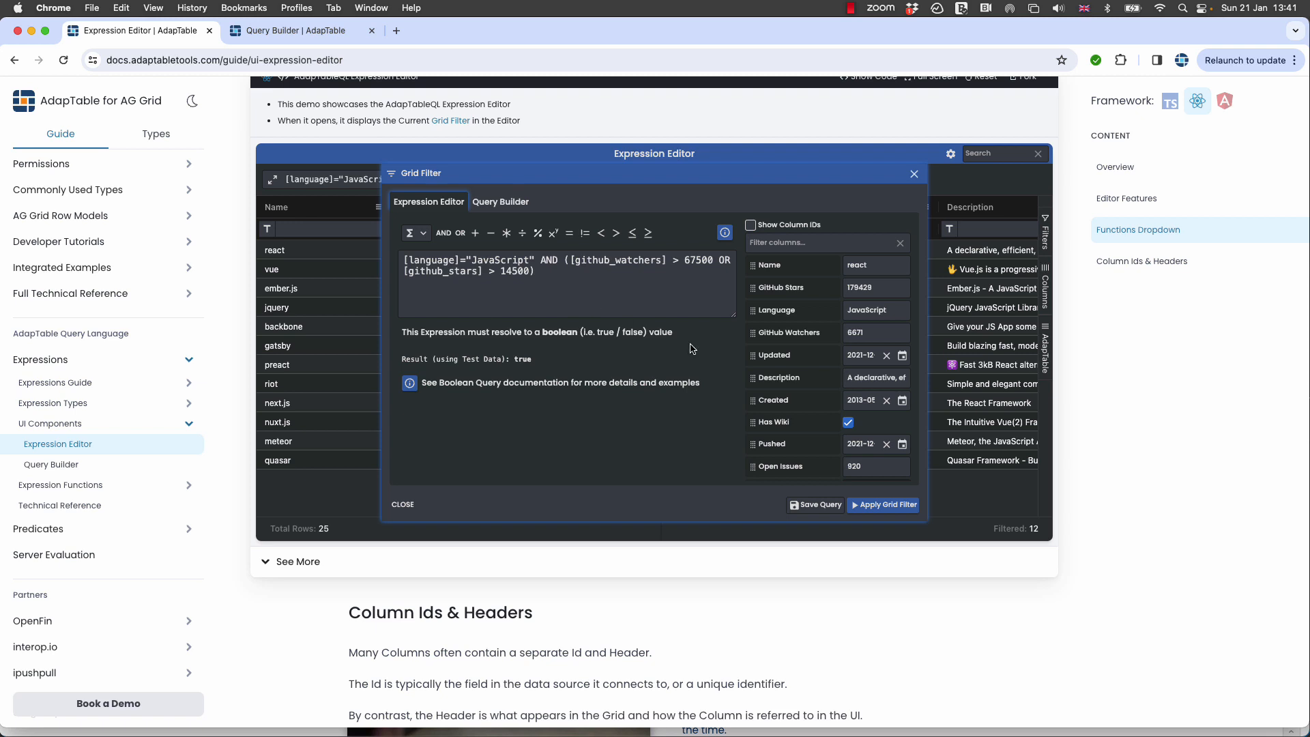
pyautogui.click(419, 234)
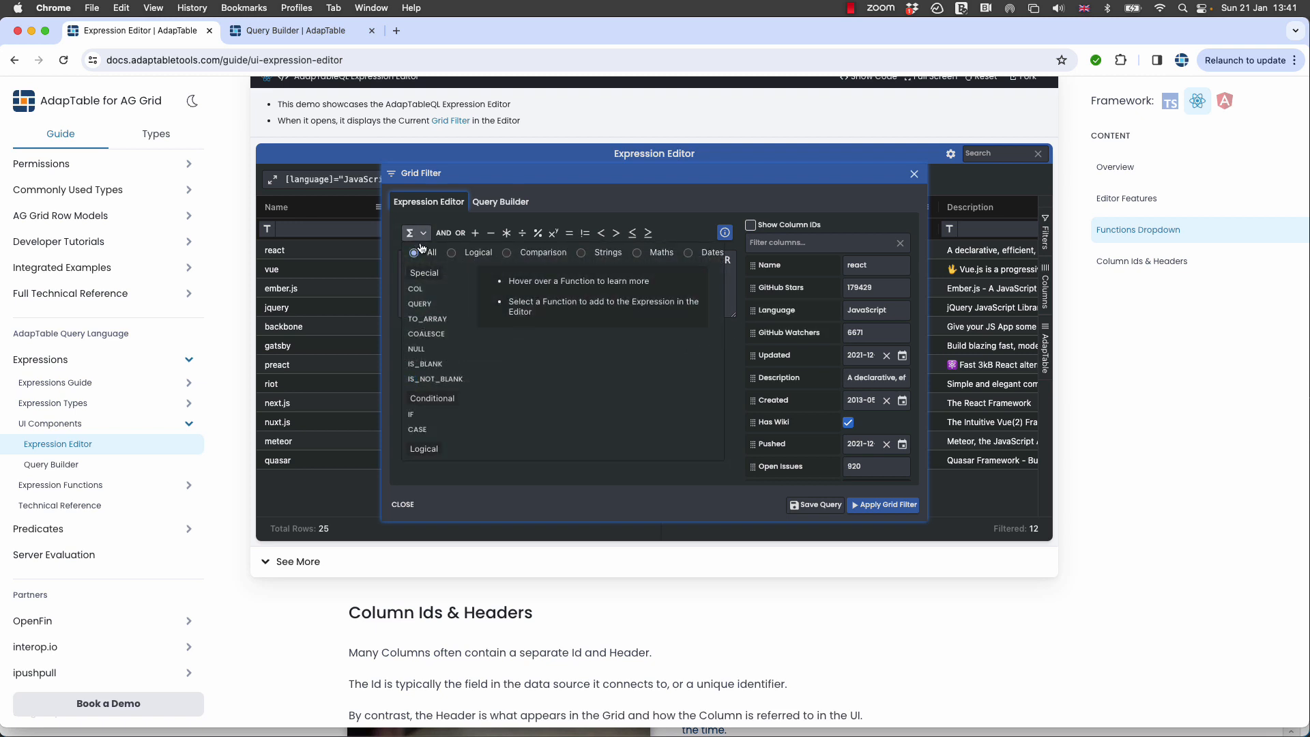
pyautogui.moveTo(419, 289)
pyautogui.scroll(-5, 424, 292)
pyautogui.scroll(-8, 424, 292)
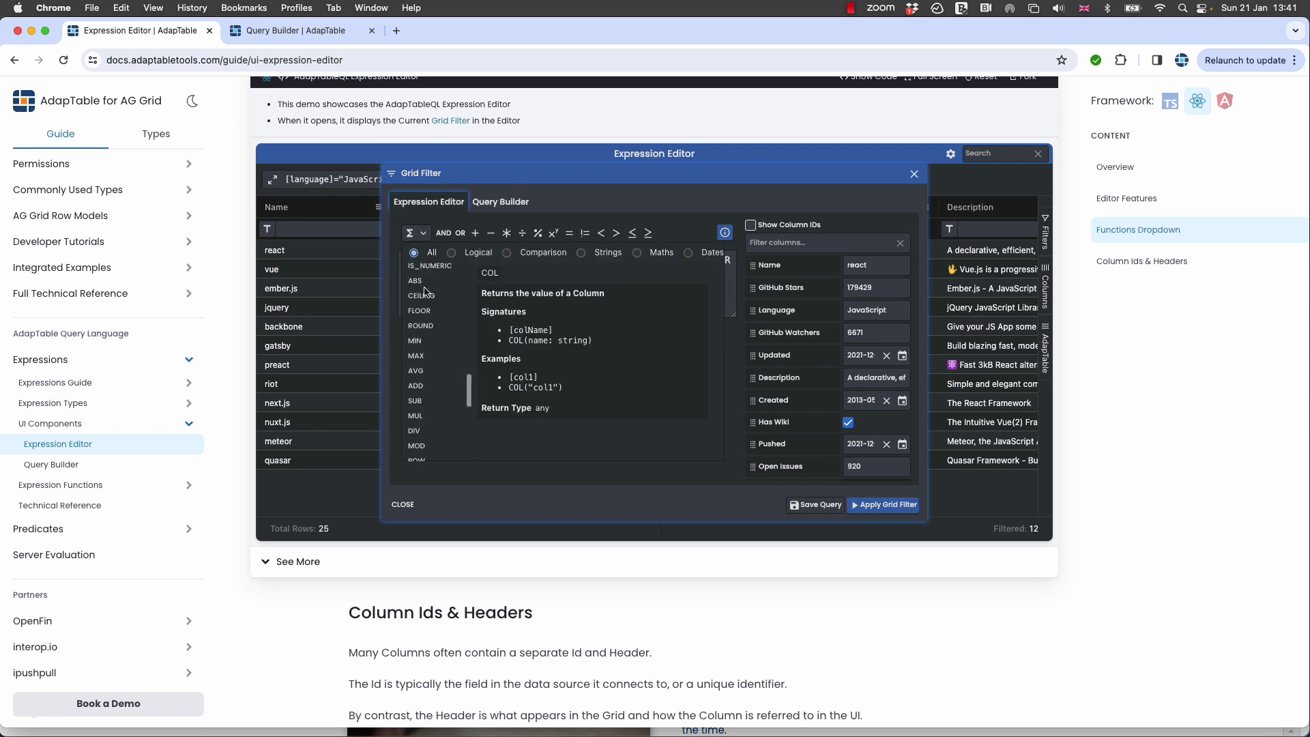
pyautogui.scroll(-3, 424, 292)
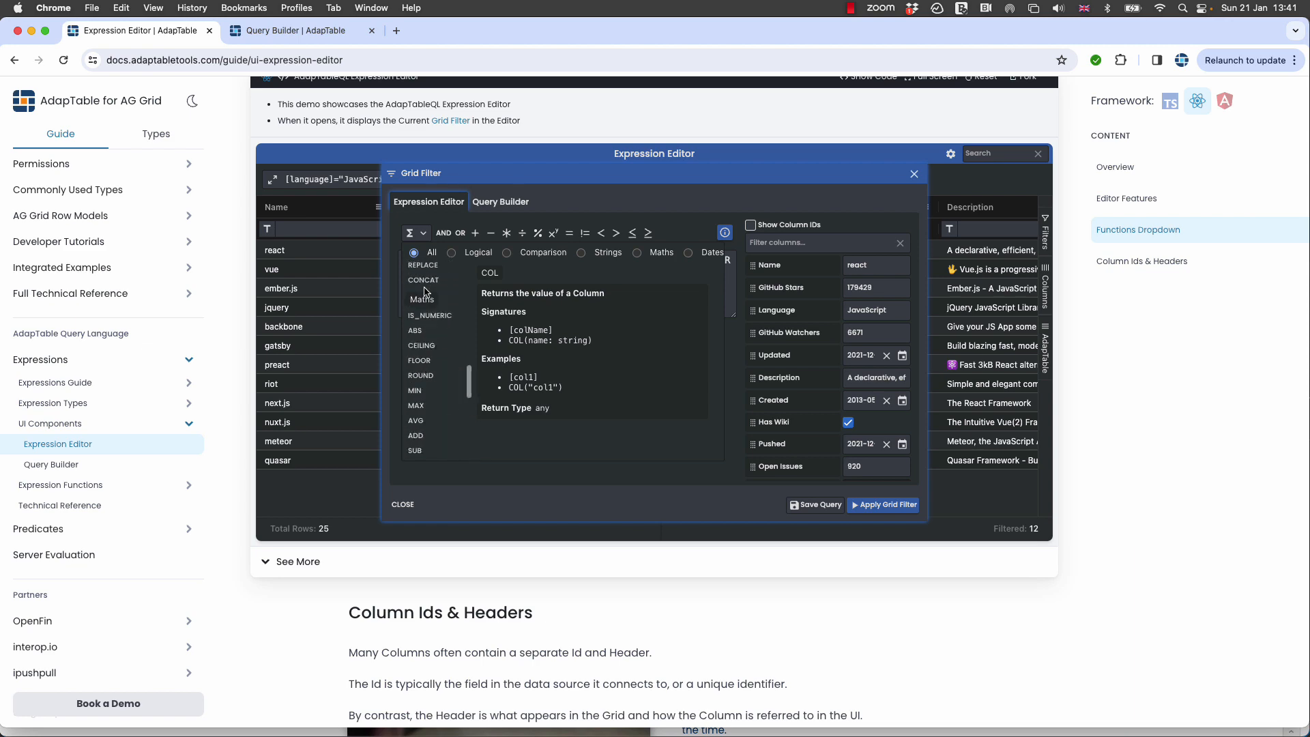
# - Switch to the Query Builder demo, open its grid filter for editing and add an empty column condition
pyautogui.click(313, 35)
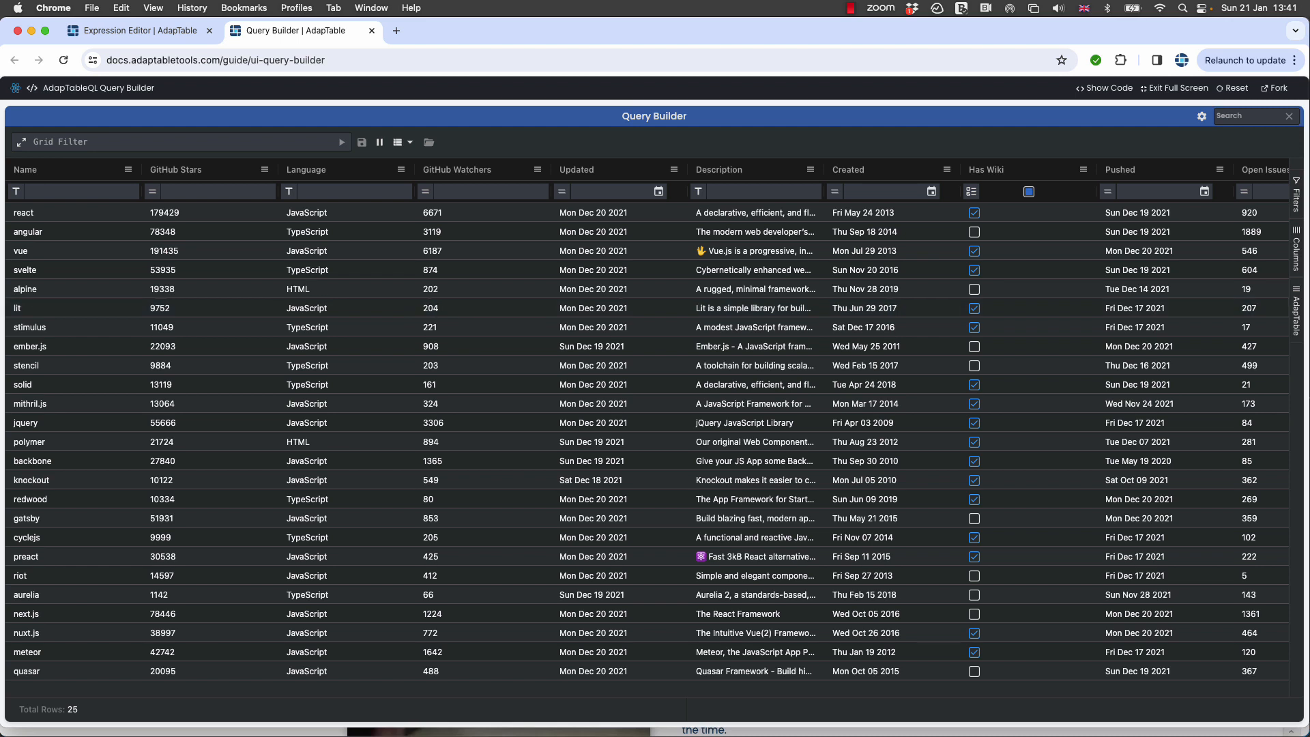
pyautogui.click(21, 141)
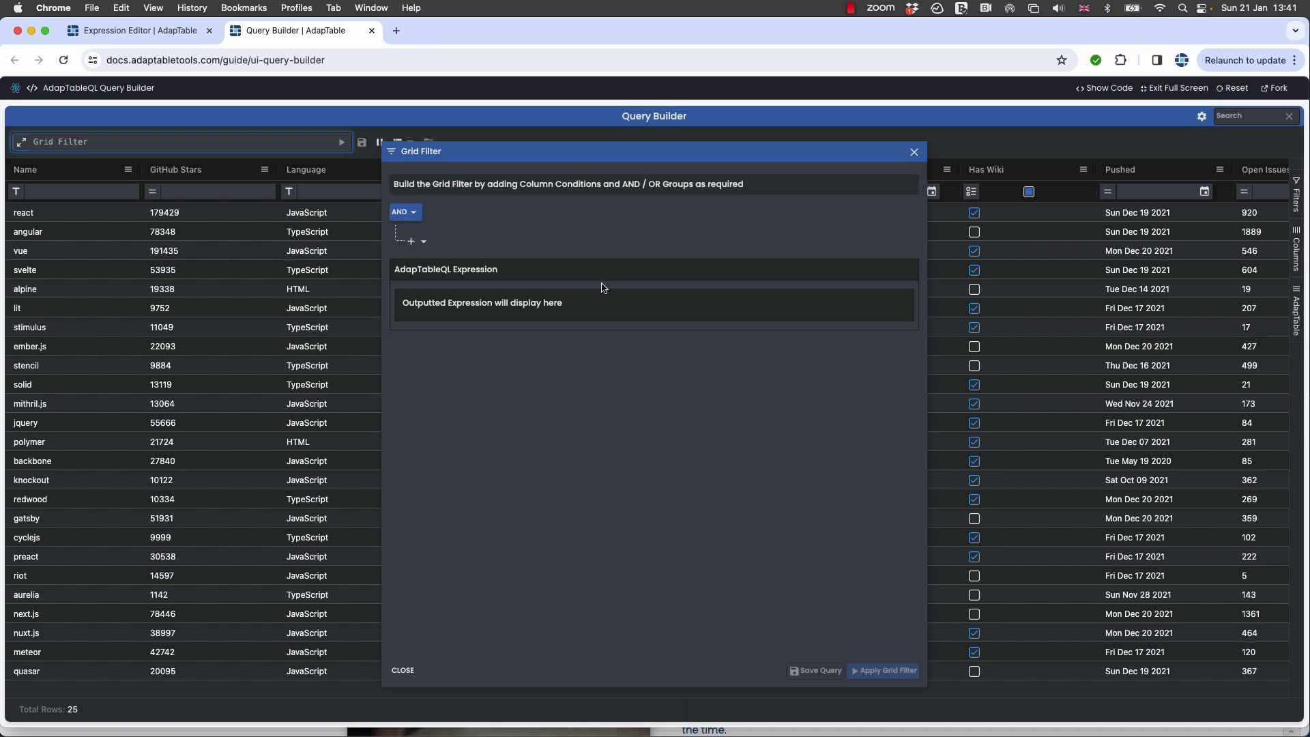
pyautogui.click(424, 242)
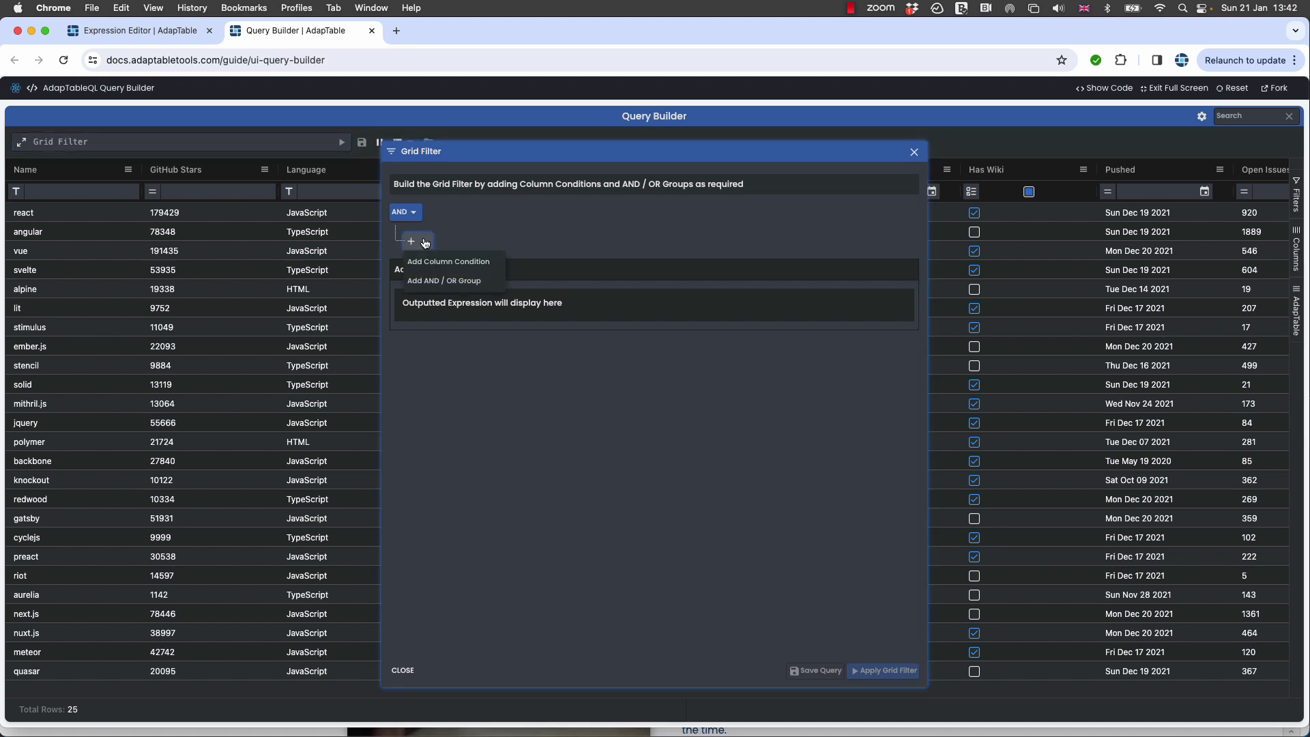
pyautogui.click(429, 263)
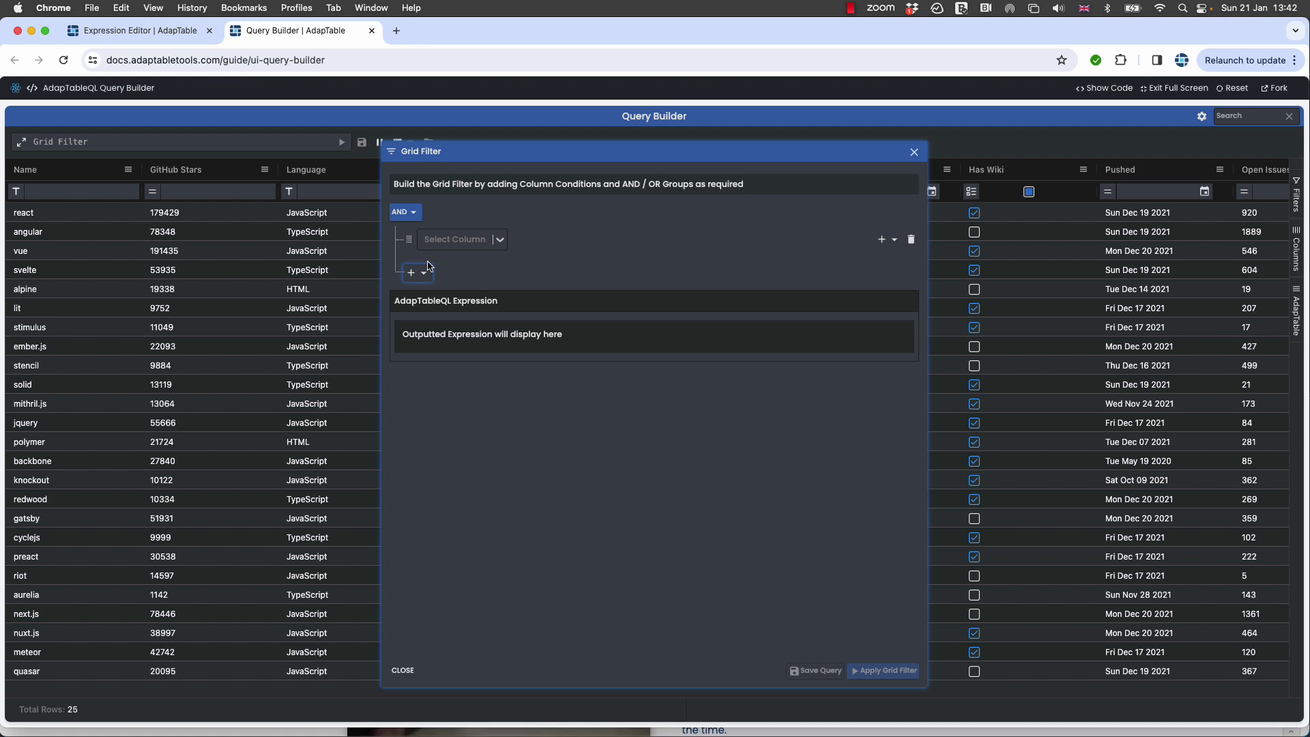
# - Set the first column condition to GitHub Stars > 5000
pyautogui.click(502, 244)
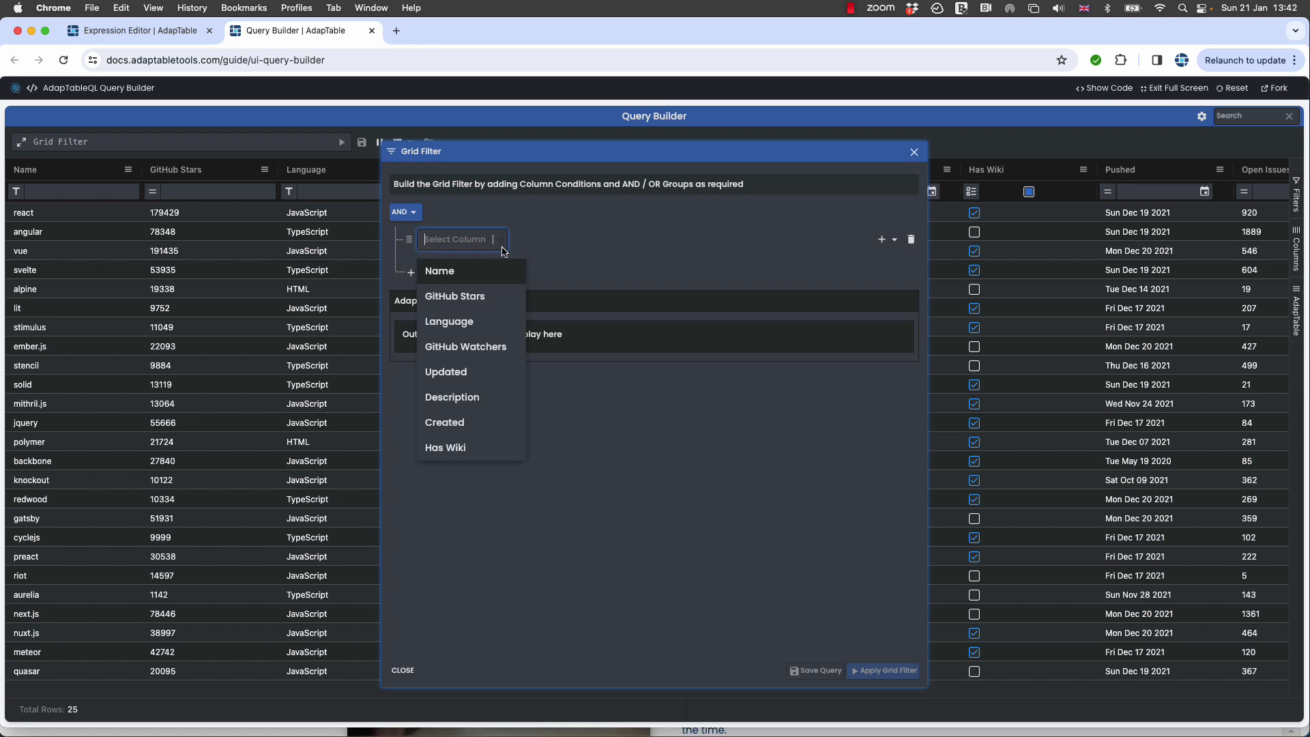
pyautogui.click(488, 296)
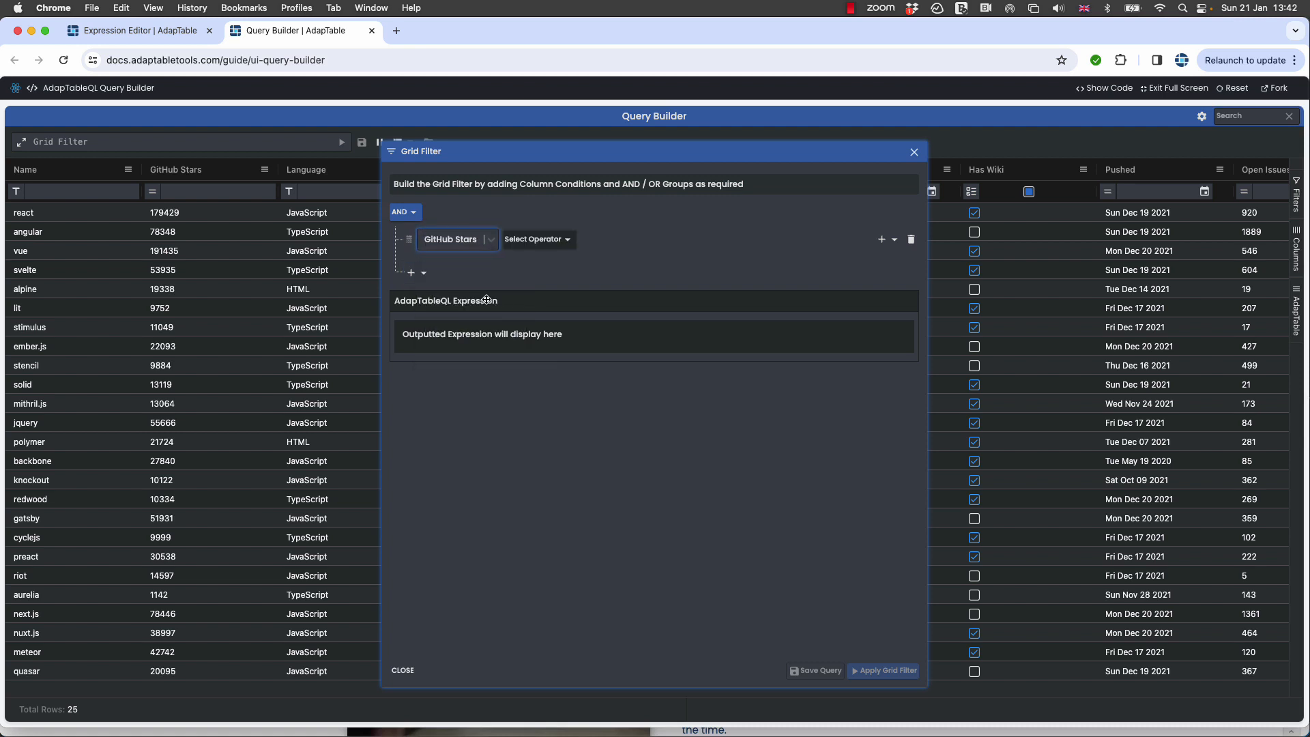
pyautogui.click(571, 245)
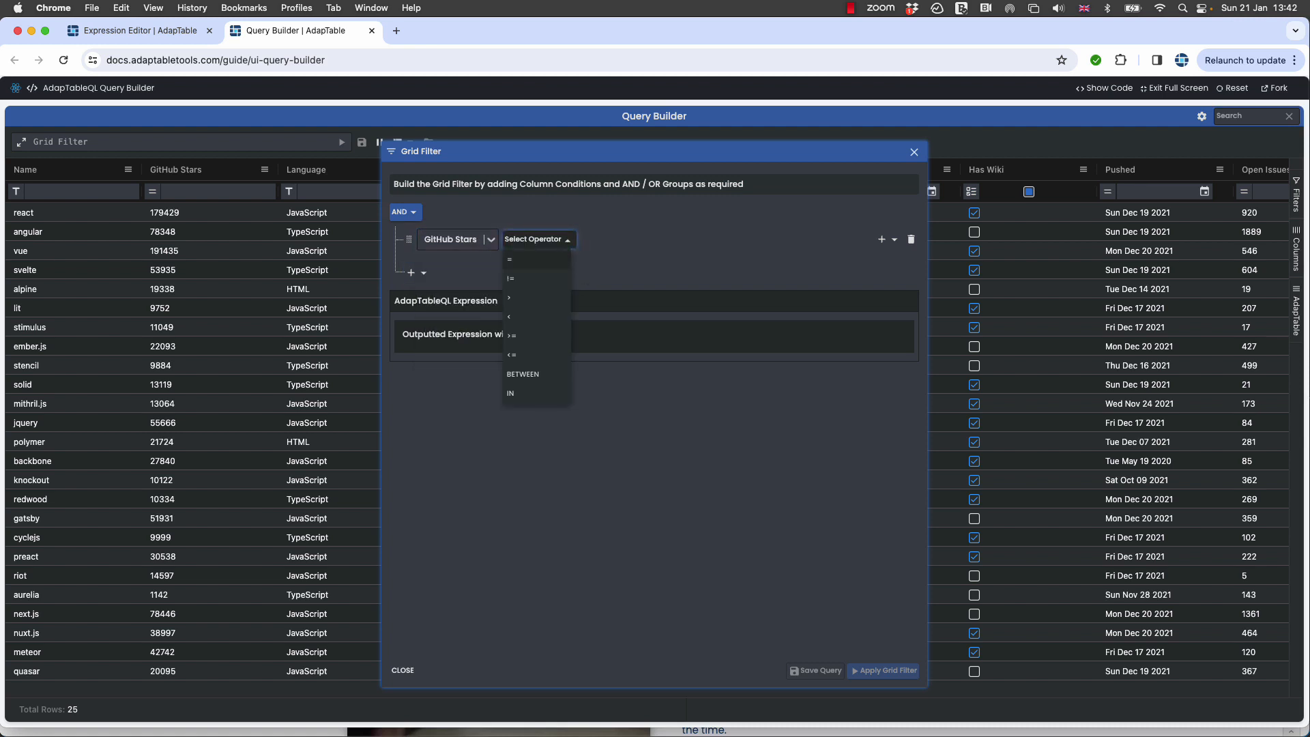
pyautogui.click(515, 299)
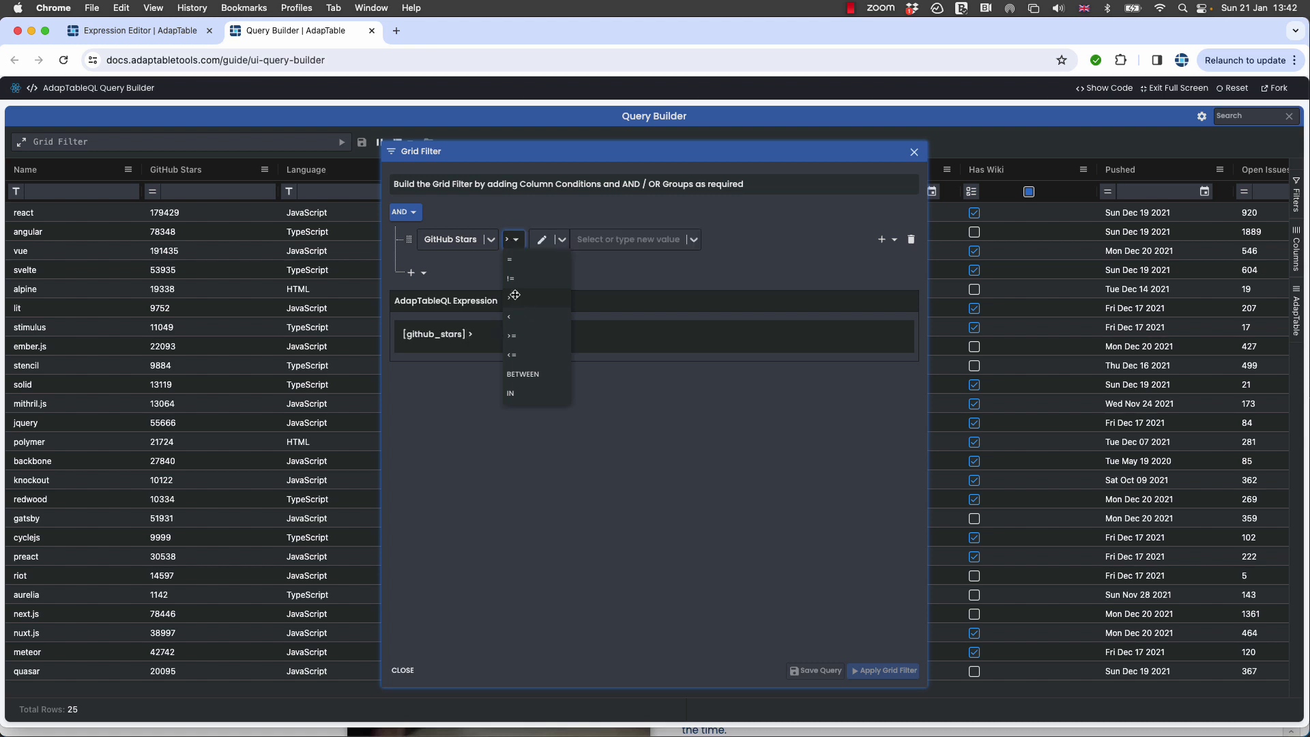
pyautogui.click(619, 240)
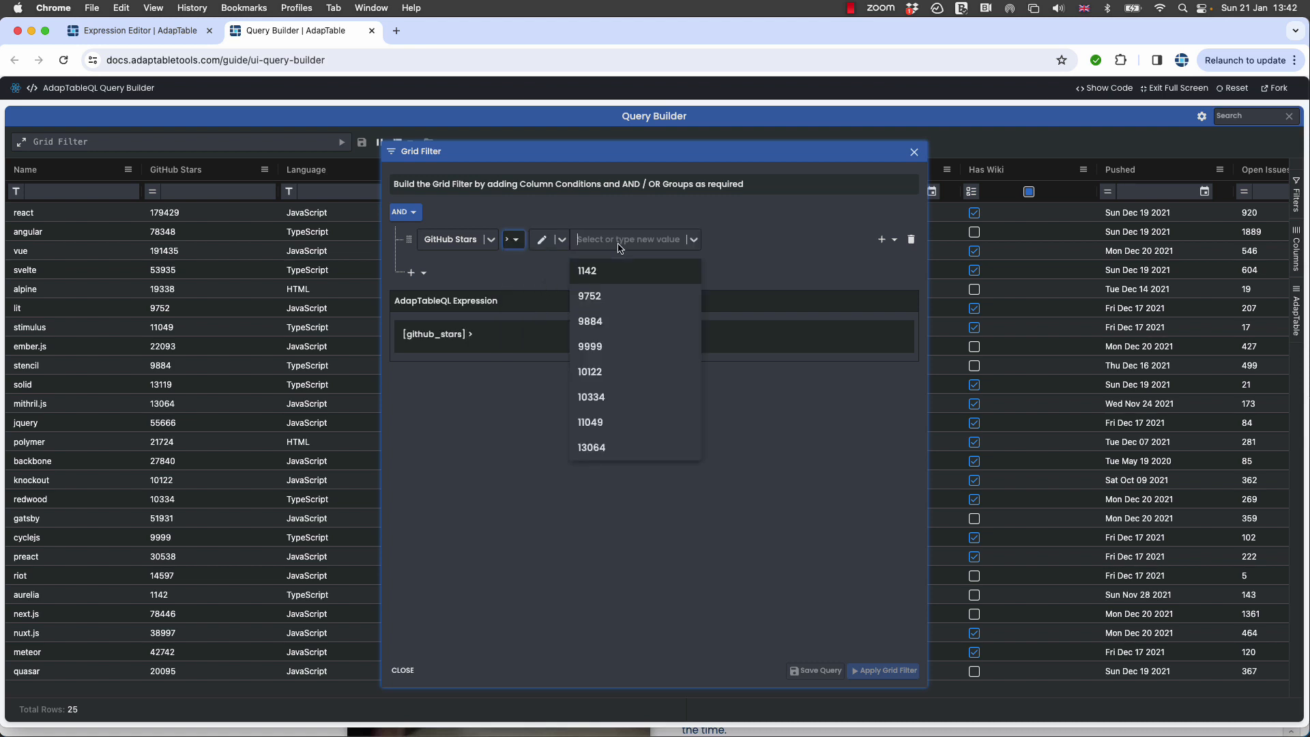
pyautogui.scroll(-5, 620, 313)
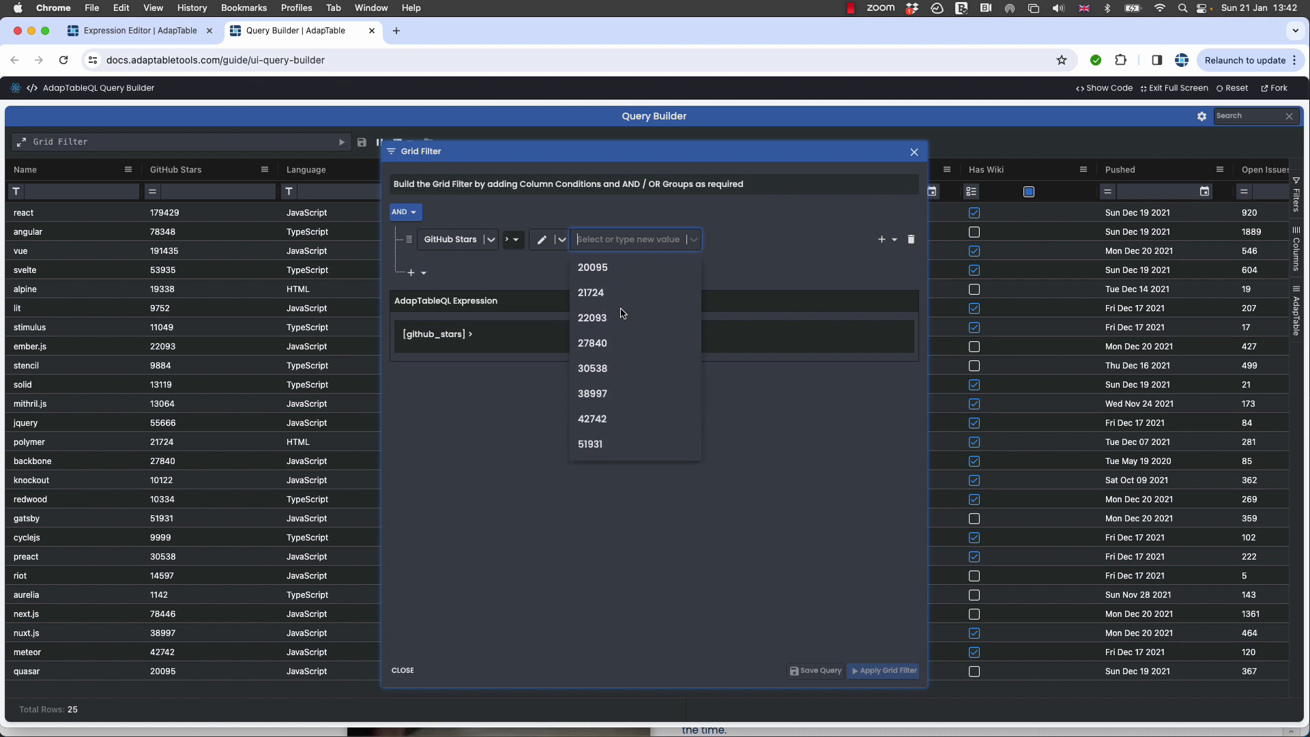
pyautogui.write('5000')
pyautogui.press('Return')
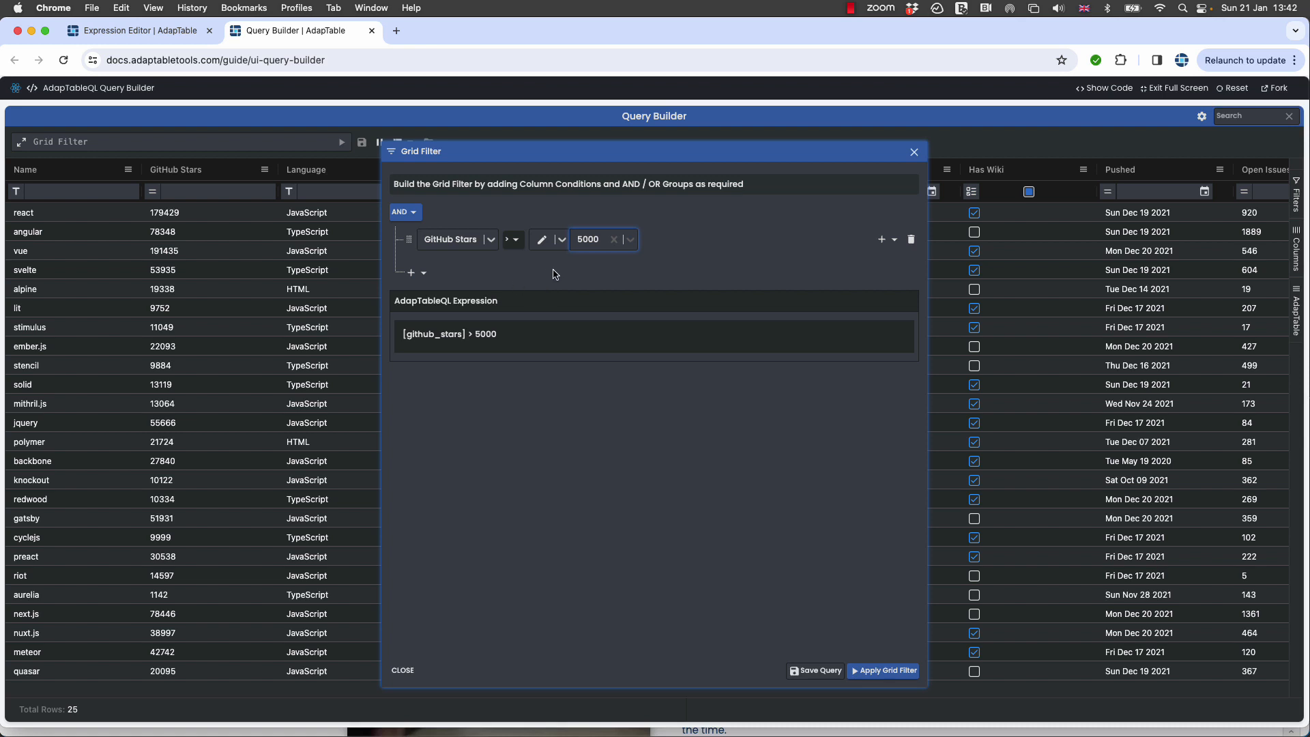
# - Add a second column condition to the AND group requiring Language = JavaScript
pyautogui.click(427, 275)
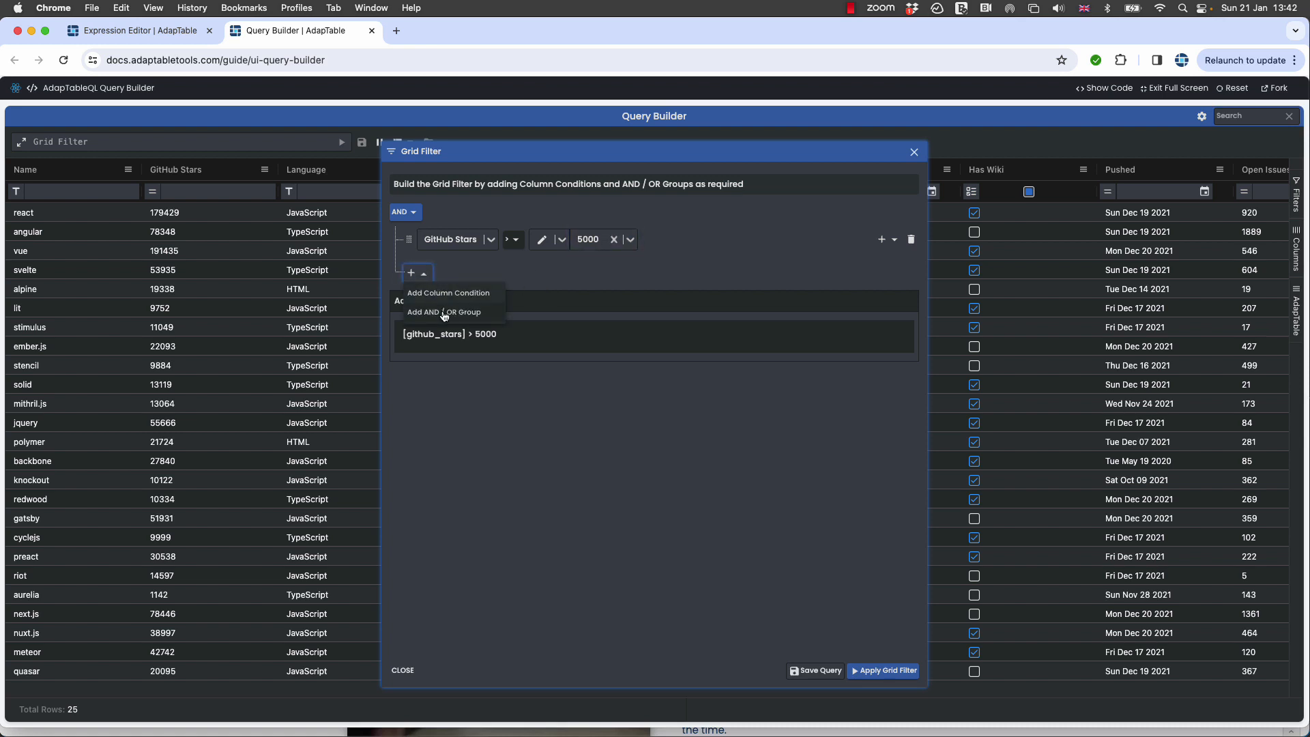
pyautogui.click(447, 298)
pyautogui.click(454, 270)
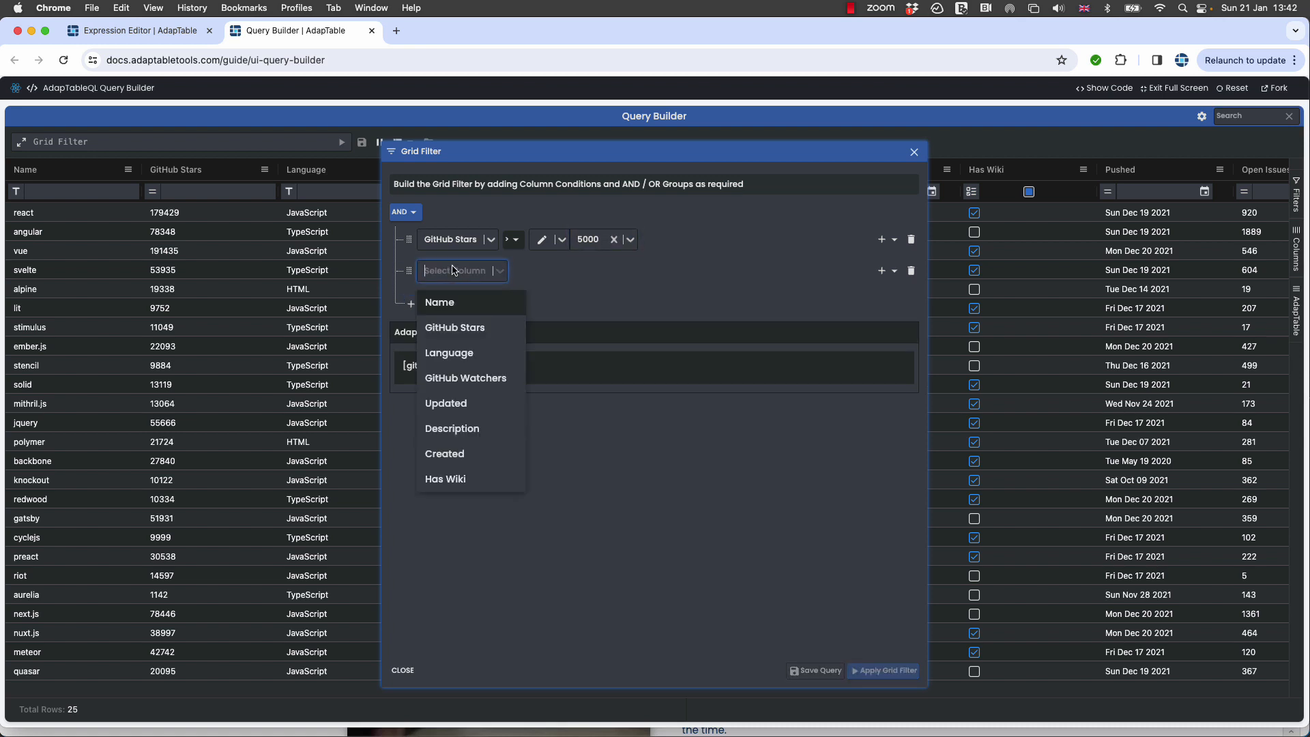
pyautogui.click(454, 352)
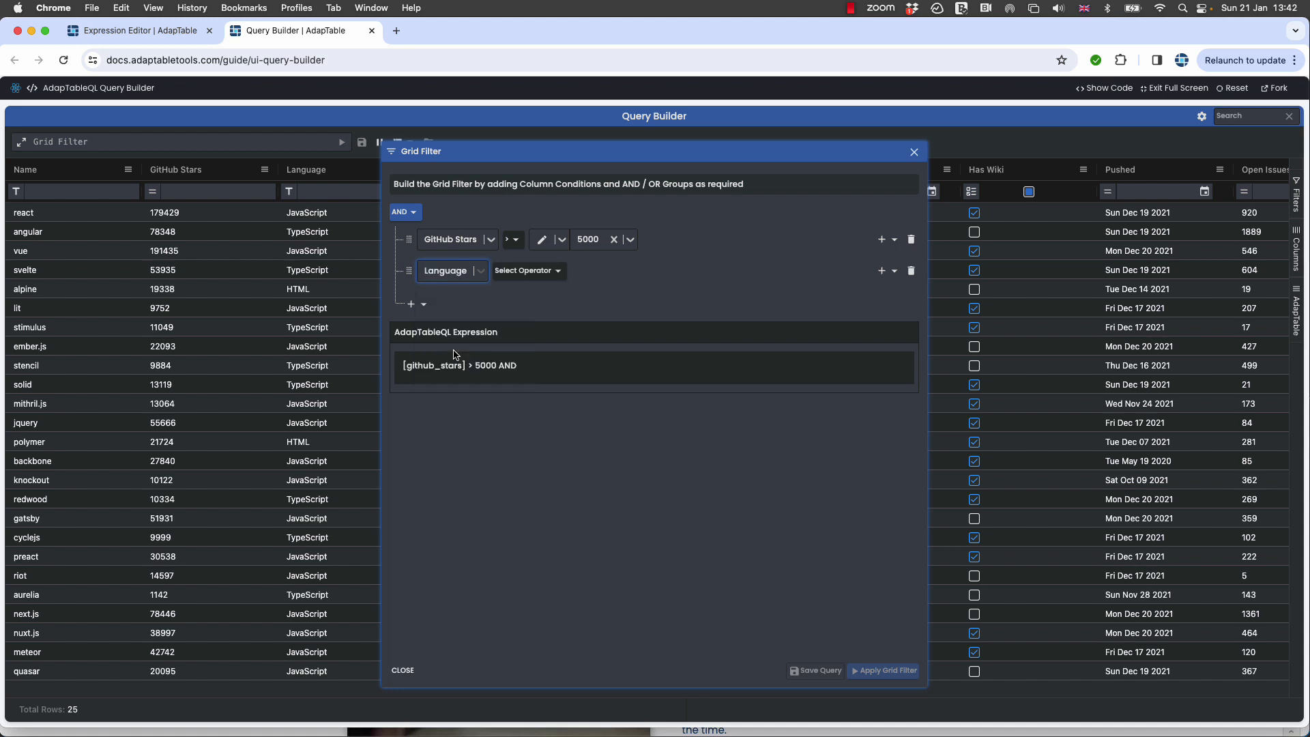
pyautogui.click(534, 273)
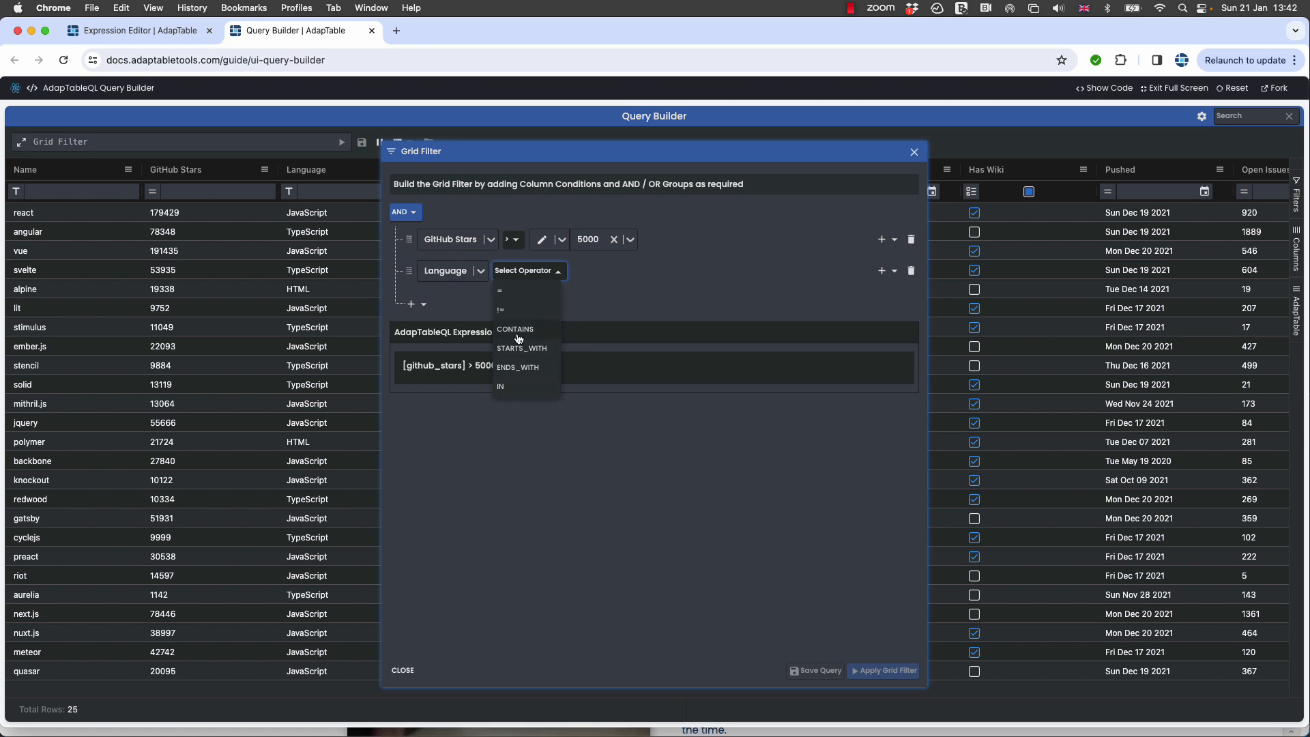
pyautogui.click(513, 292)
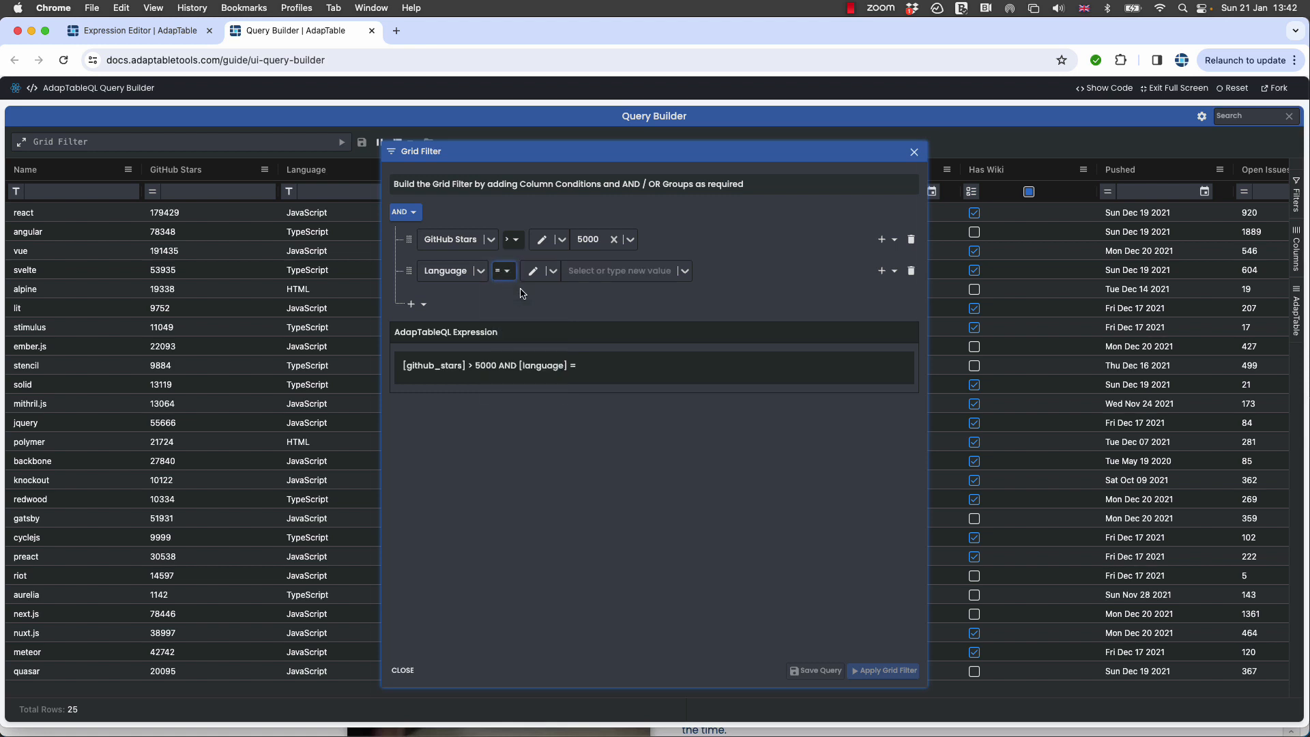
pyautogui.click(616, 271)
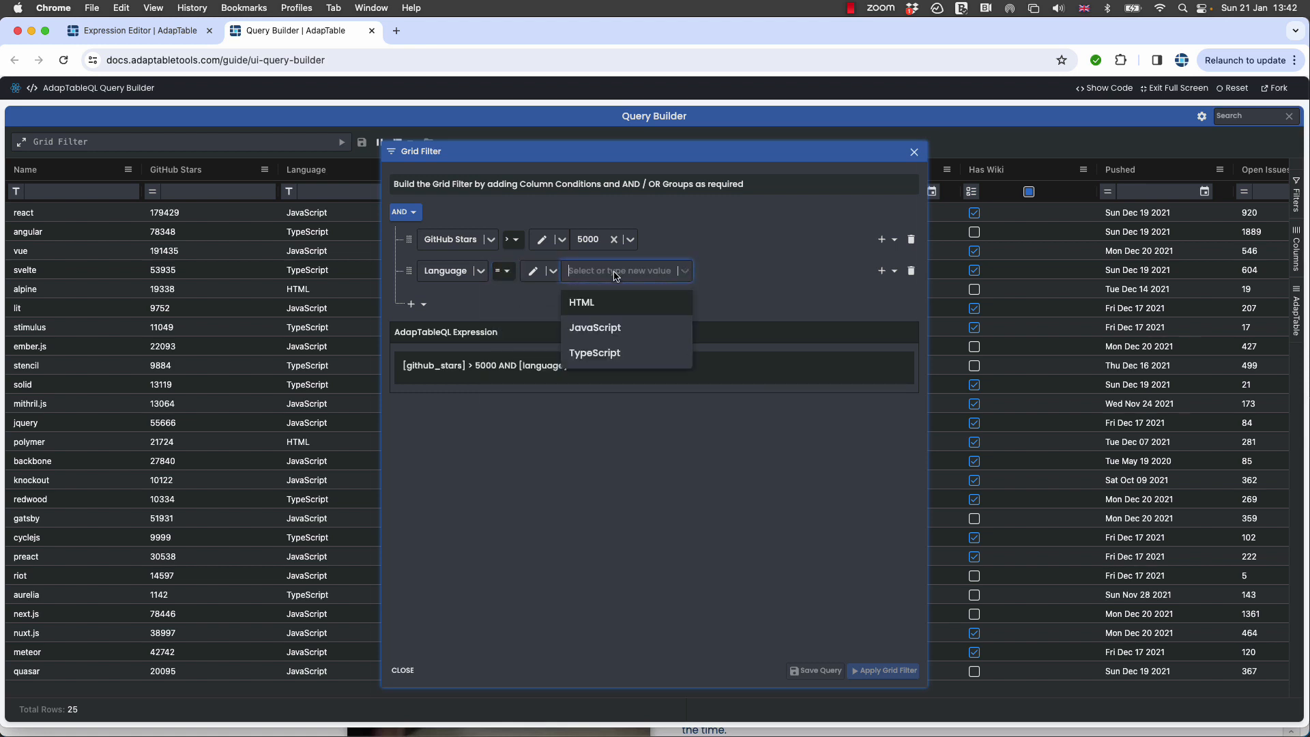
pyautogui.click(616, 326)
pyautogui.click(683, 299)
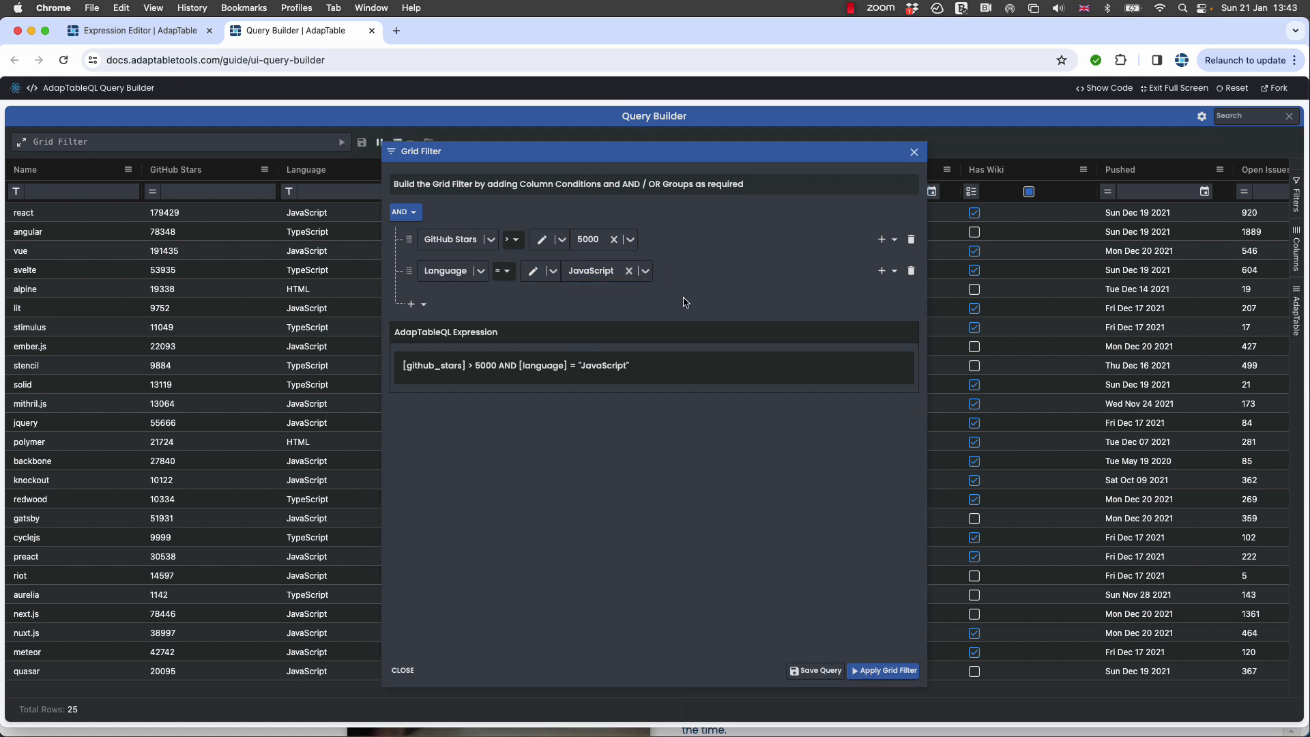
# - Add a third column condition with License IN the values BSD 3-Clause and MIT License
pyautogui.click(423, 305)
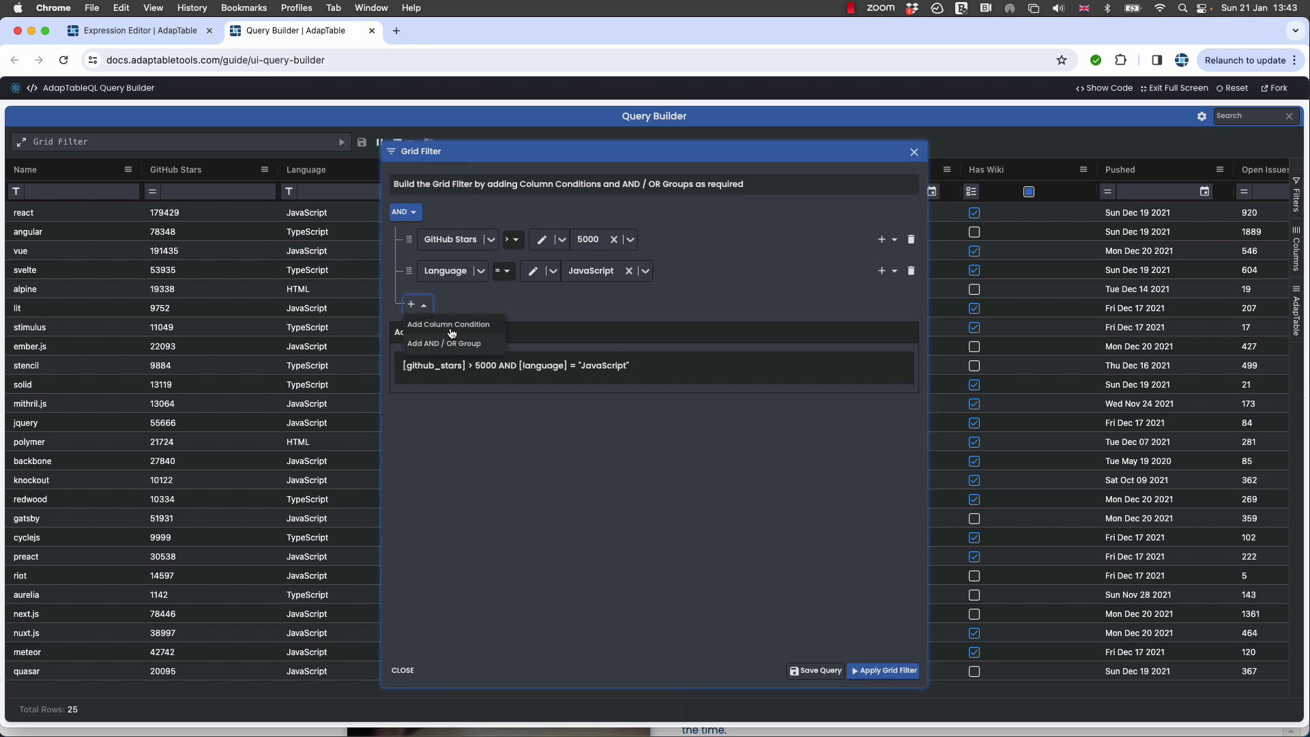
pyautogui.click(451, 325)
pyautogui.click(470, 304)
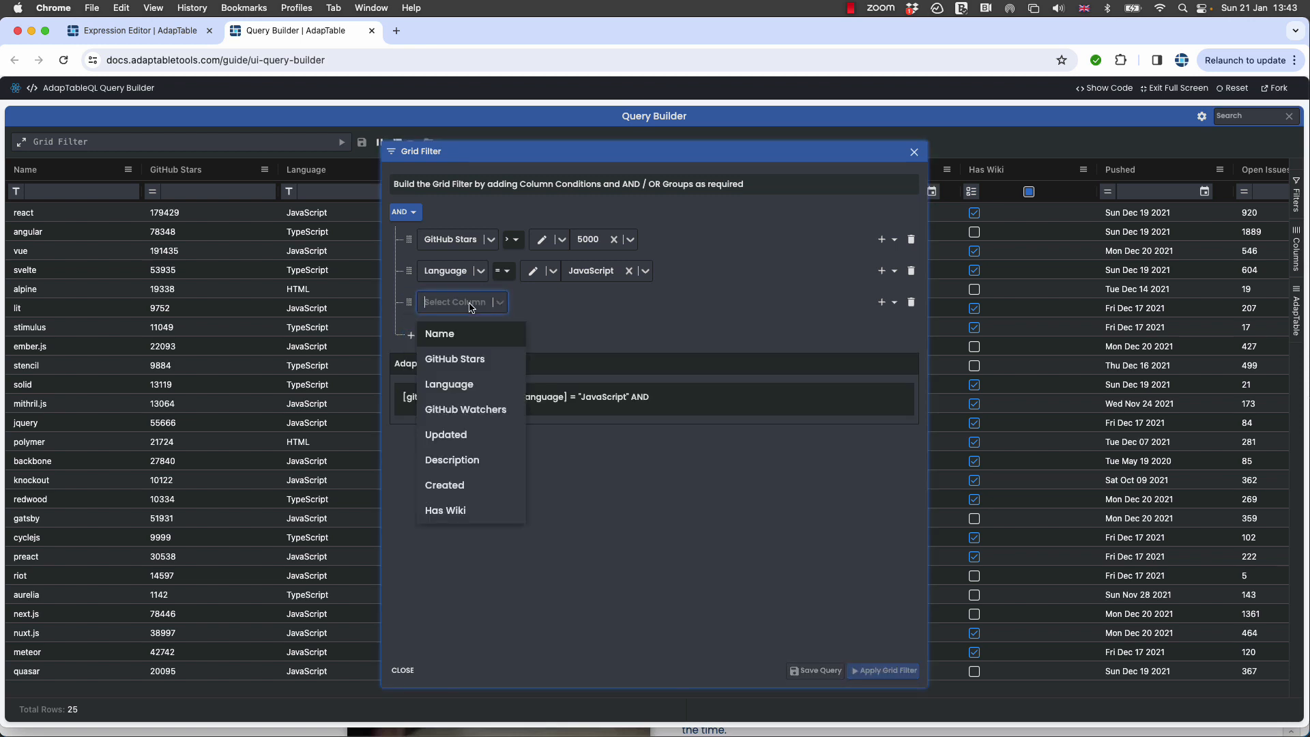
pyautogui.scroll(-4, 469, 423)
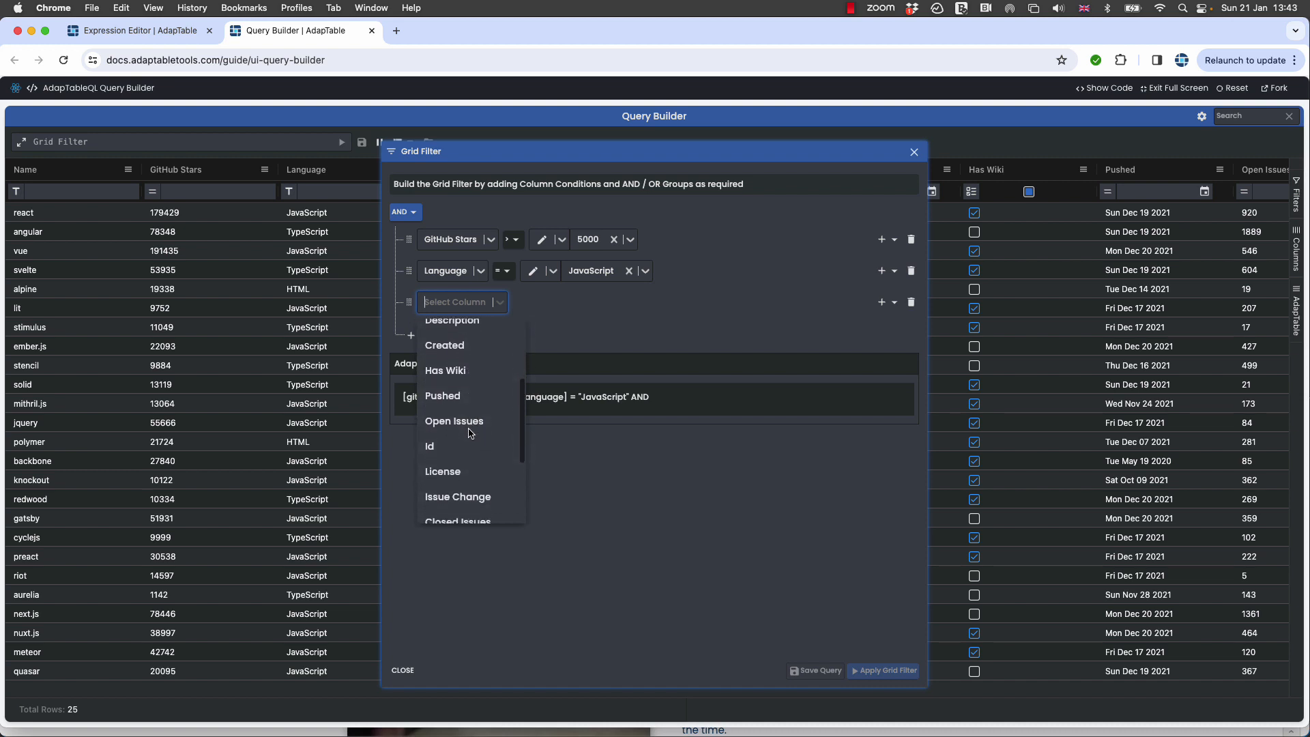
pyautogui.click(474, 470)
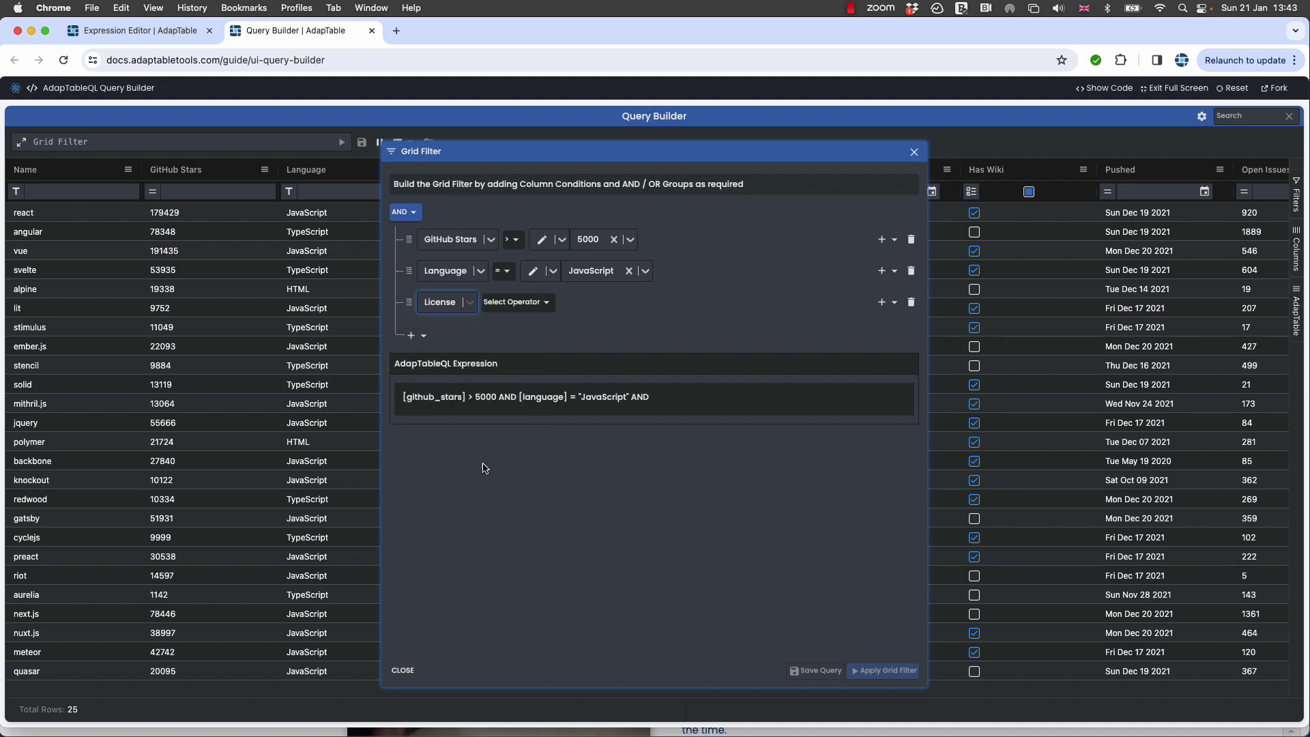
pyautogui.click(545, 303)
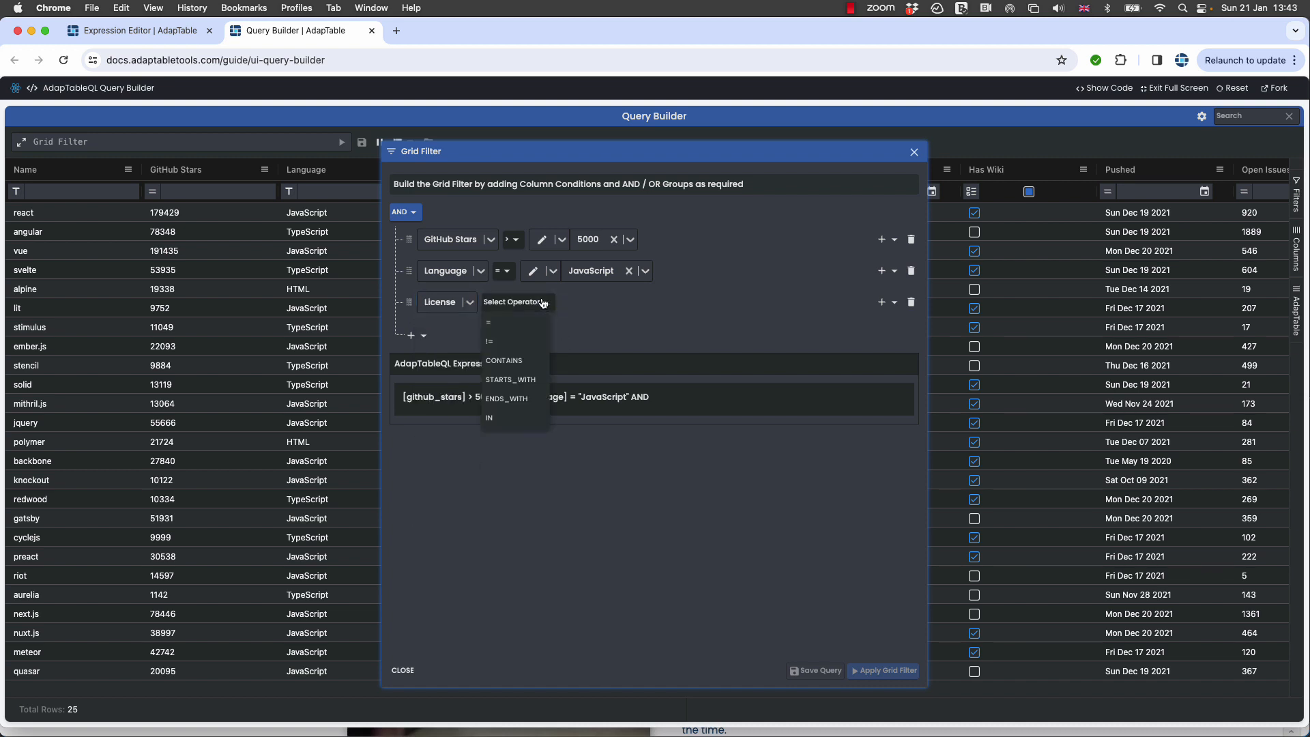
pyautogui.click(502, 418)
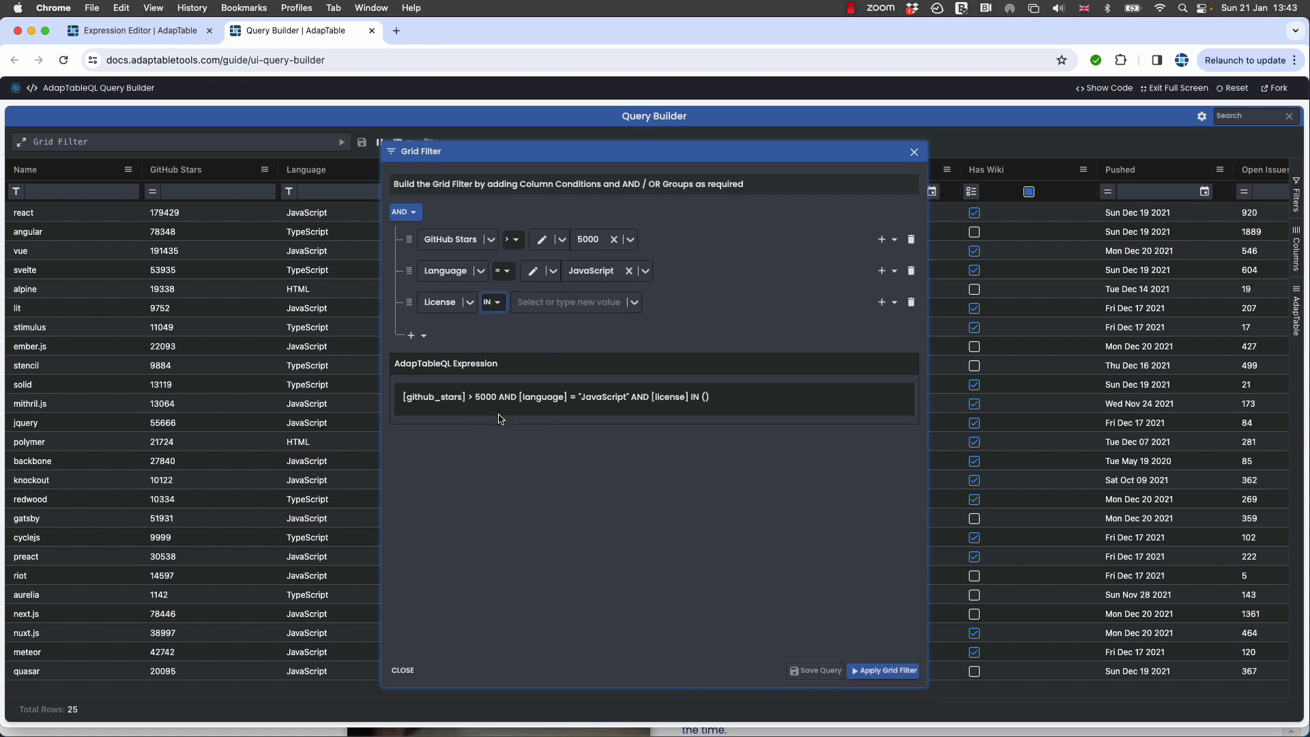
pyautogui.click(594, 308)
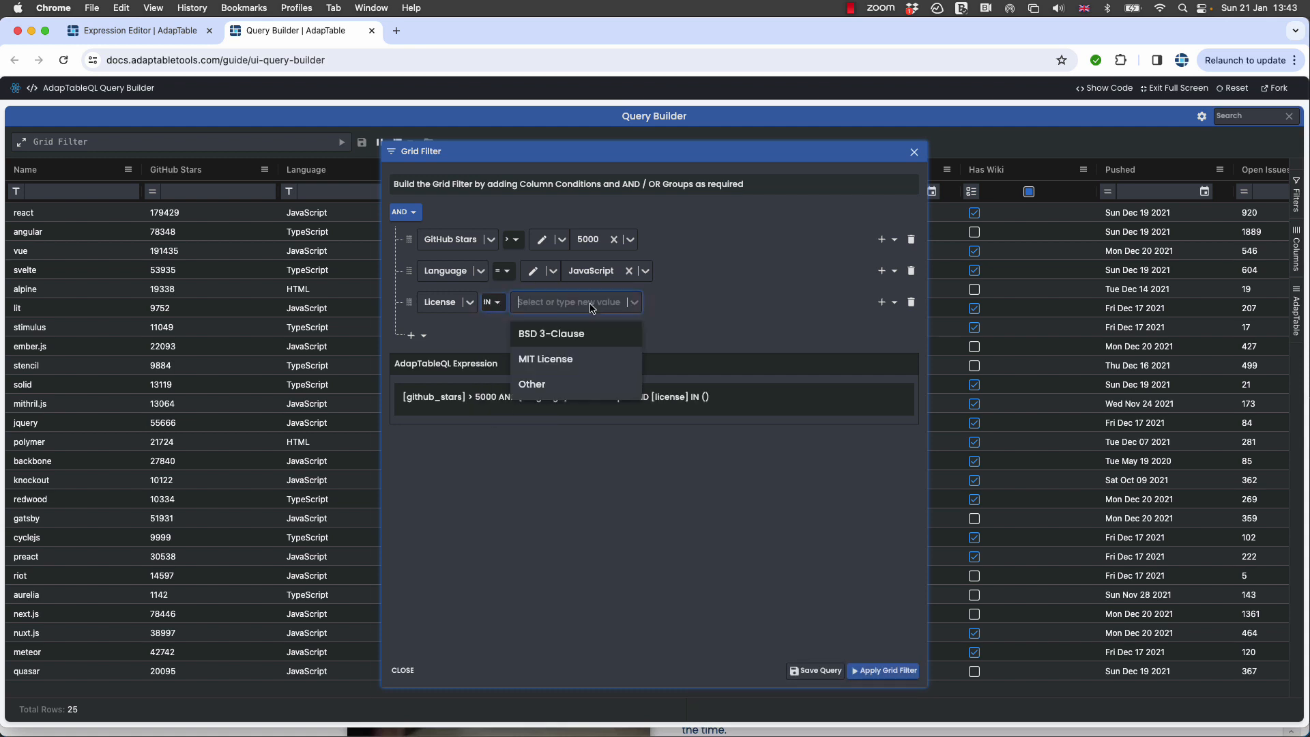
pyautogui.click(569, 334)
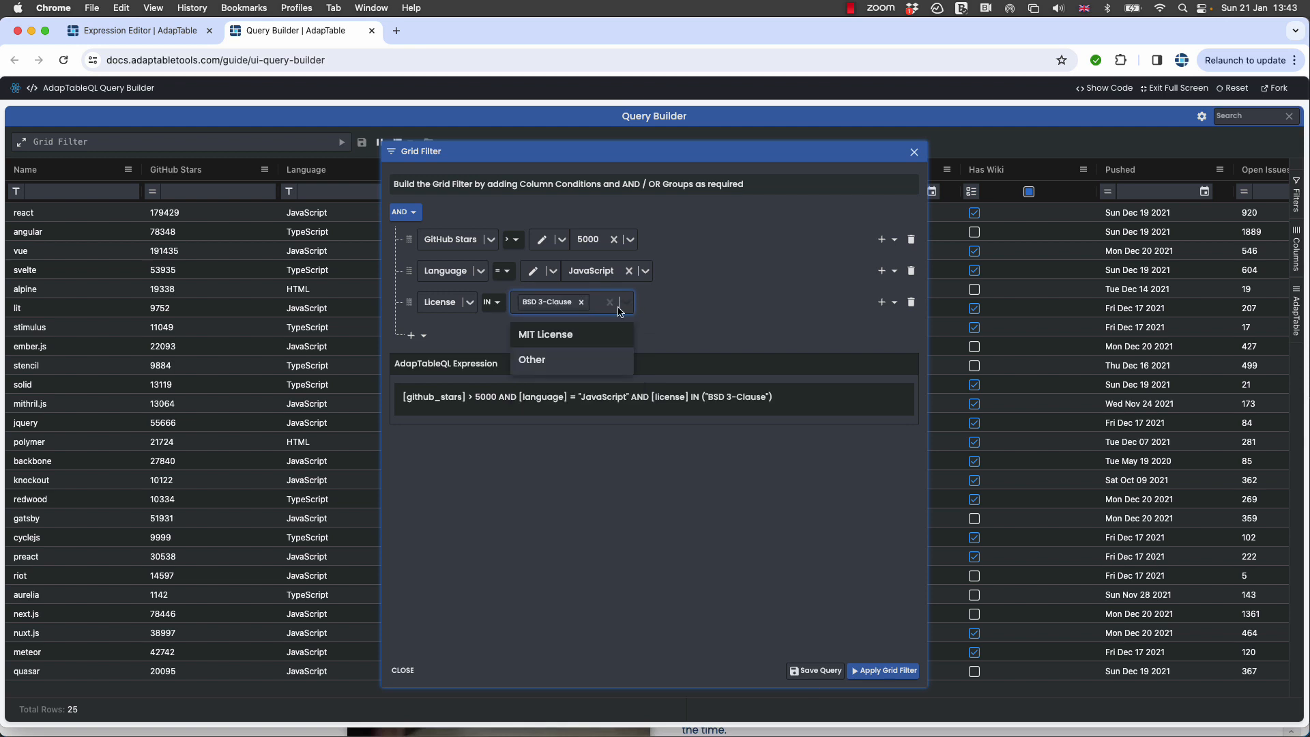
pyautogui.click(562, 337)
pyautogui.click(572, 512)
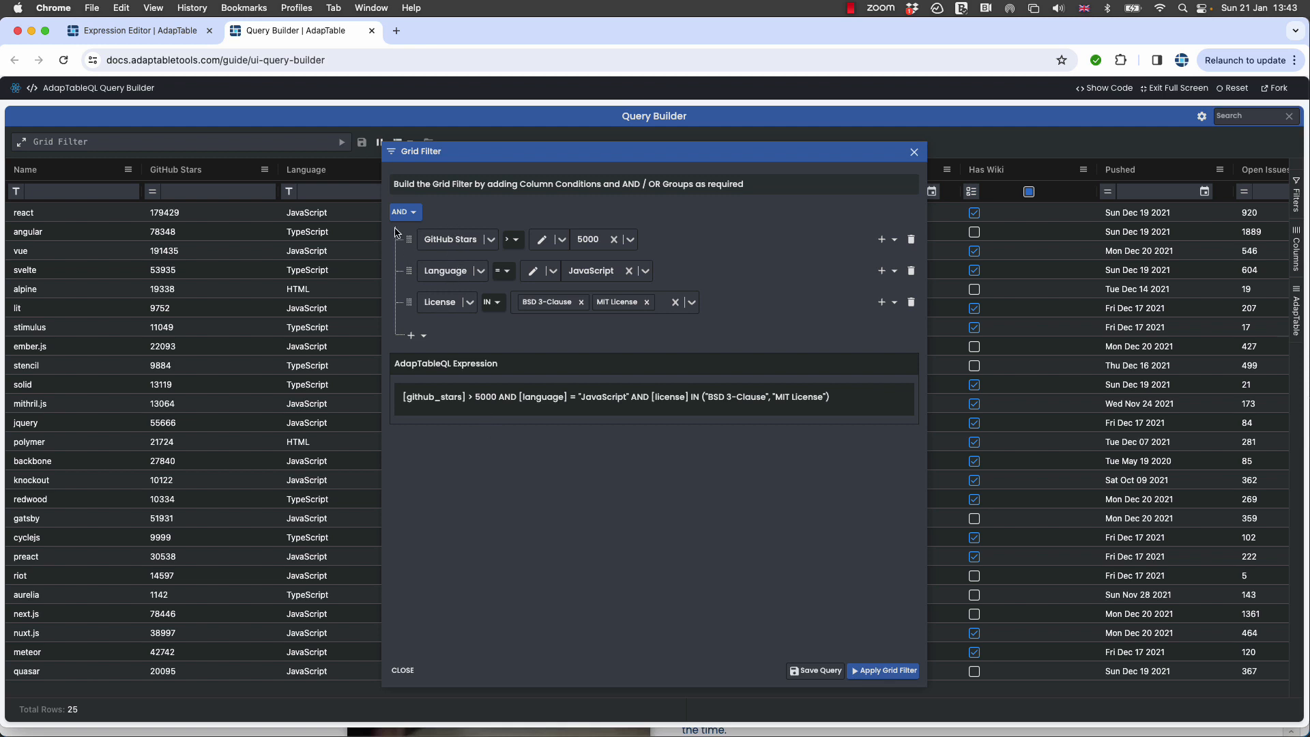
# - Add a nested group below the License condition and set its logical operator to OR
pyautogui.click(419, 335)
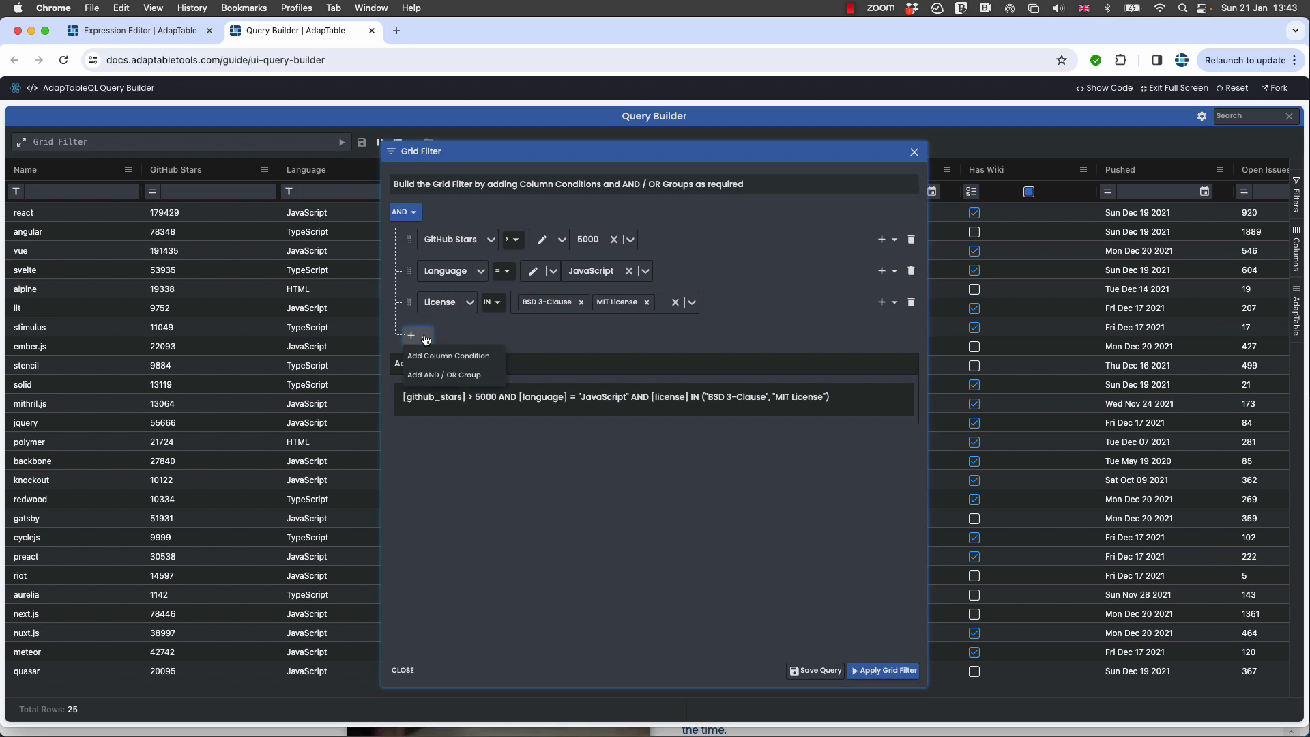
pyautogui.click(442, 375)
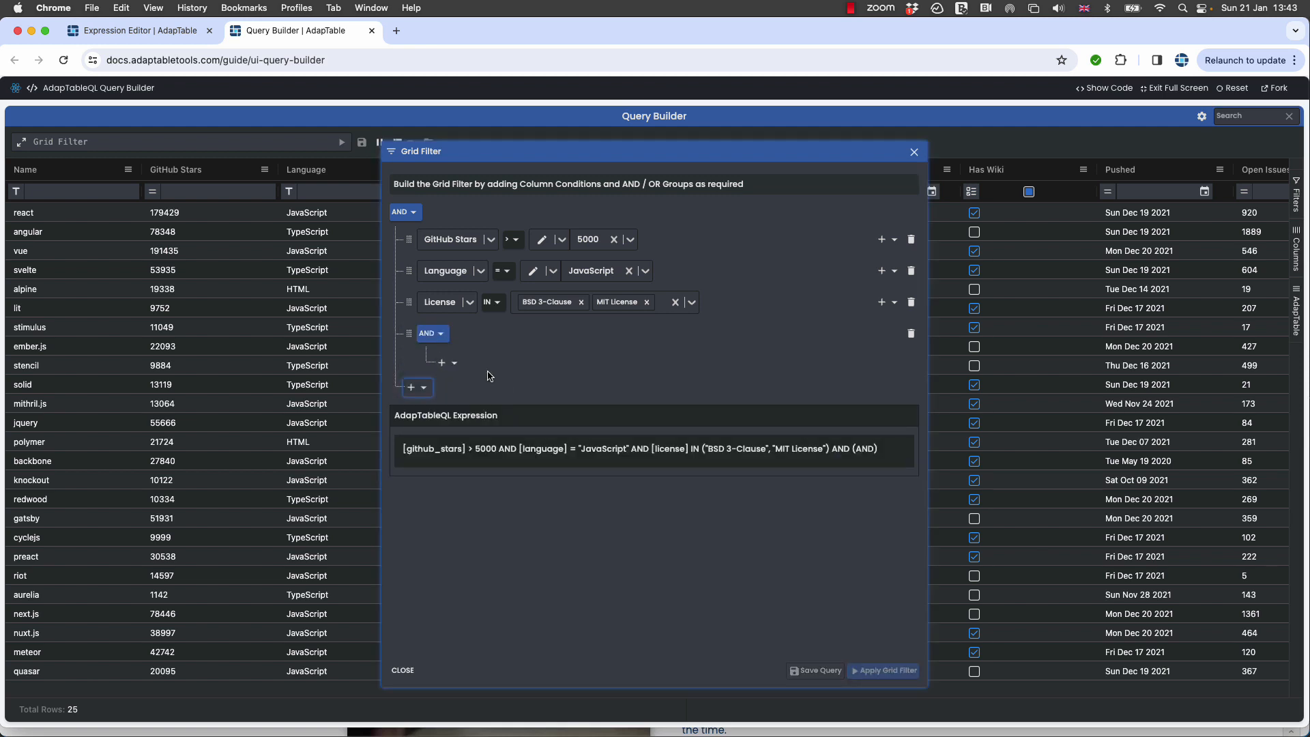
pyautogui.click(437, 335)
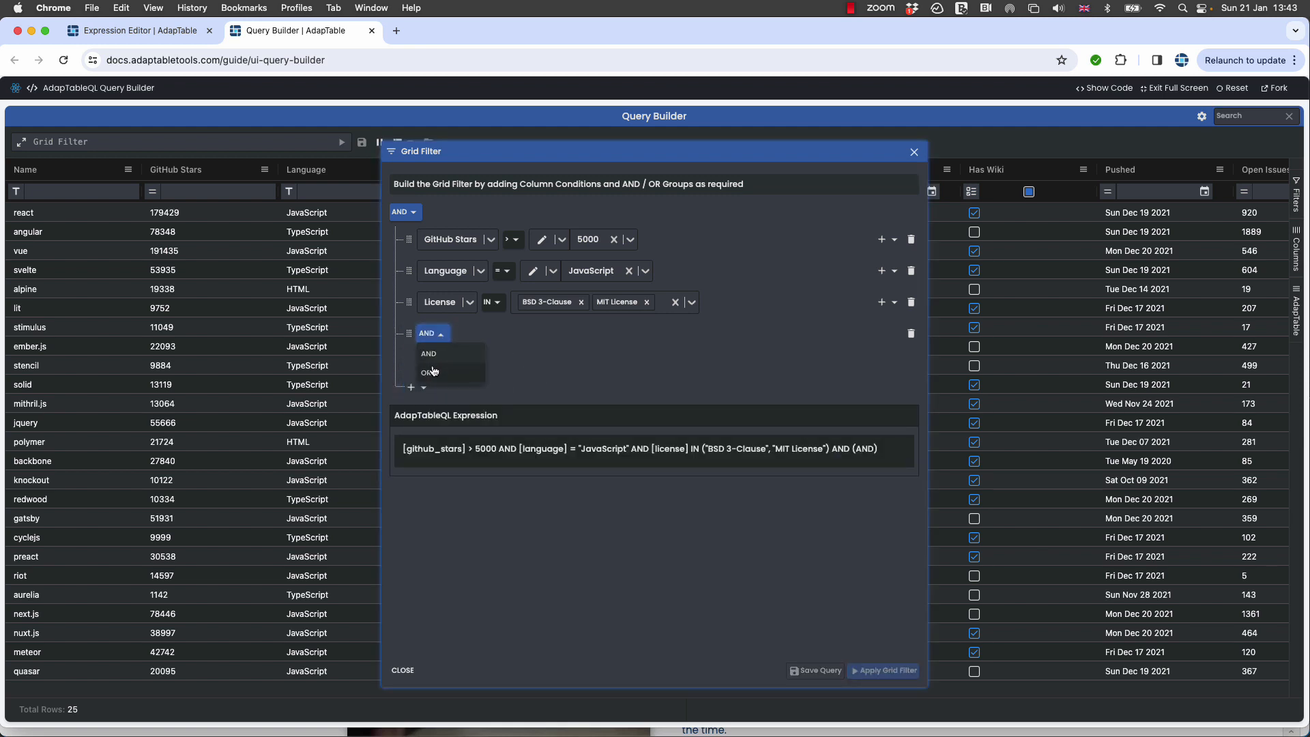
pyautogui.click(434, 370)
# - Add a column condition to the nested OR group requiring GitHub Watchers < 204
pyautogui.click(453, 363)
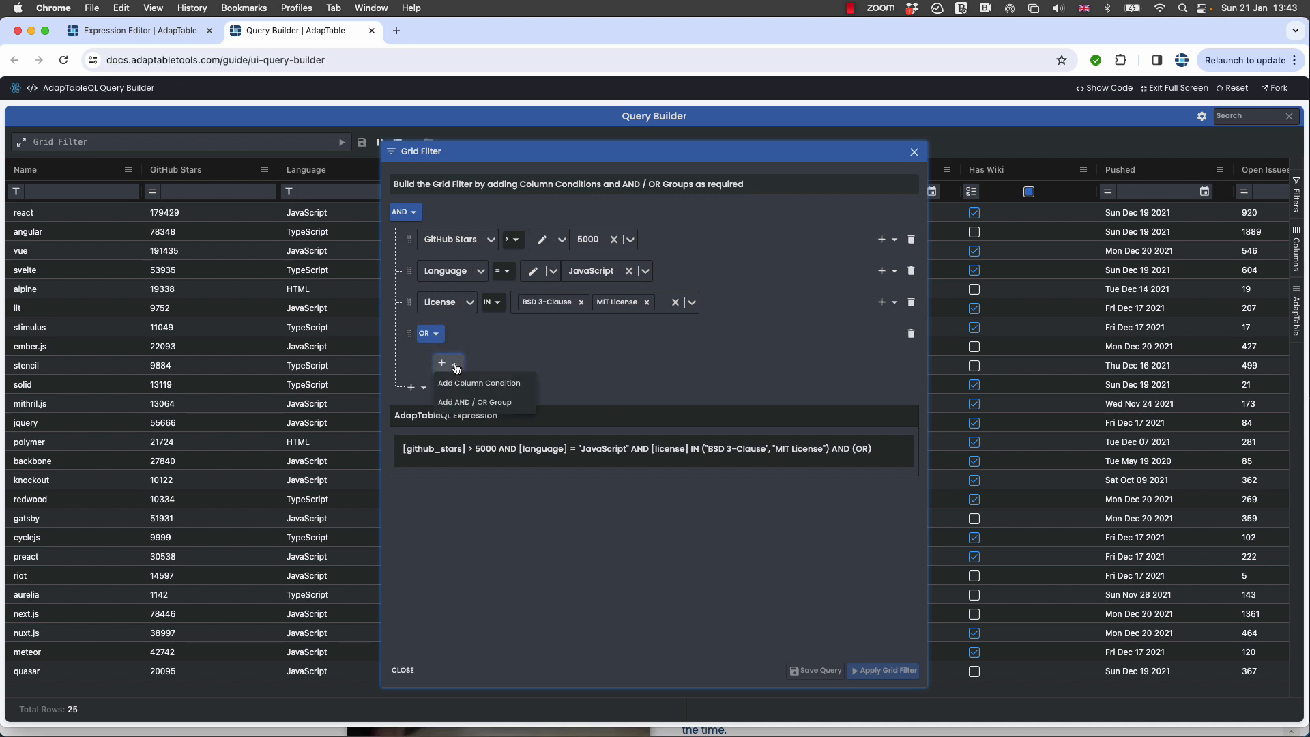
pyautogui.click(485, 384)
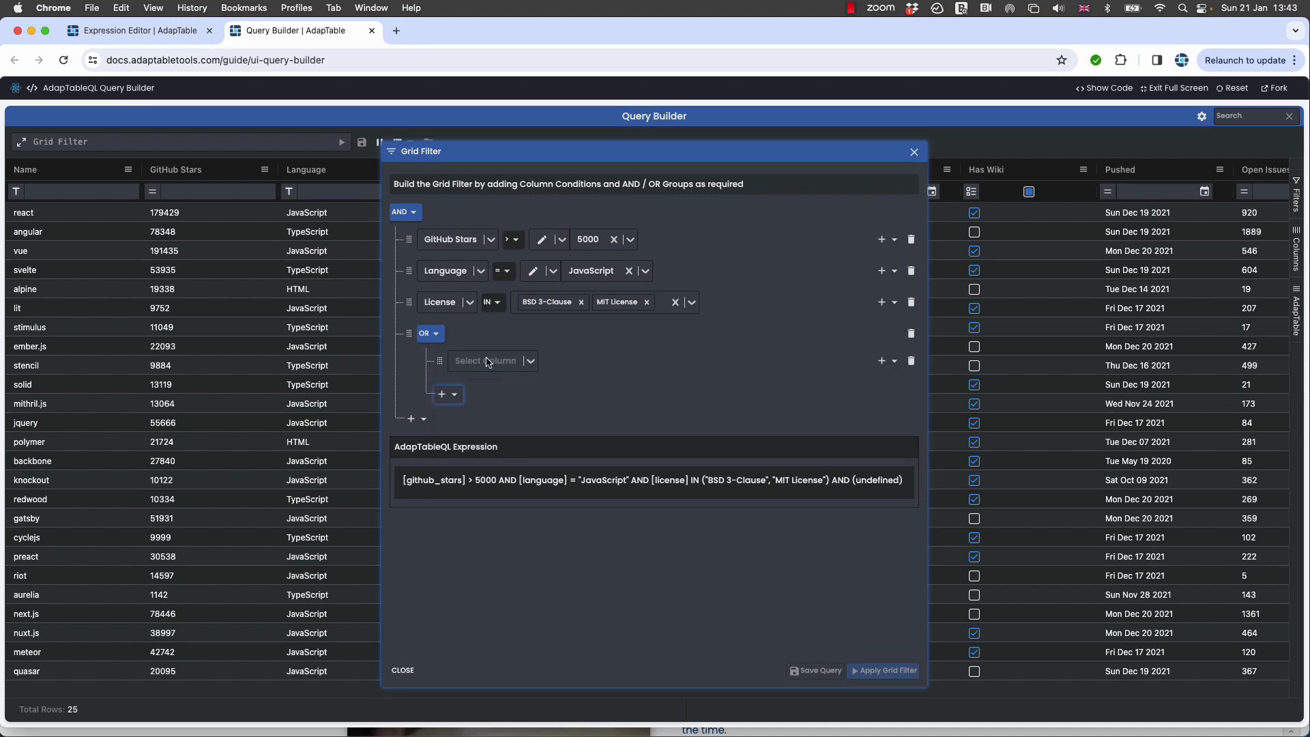
pyautogui.click(488, 361)
pyautogui.click(487, 469)
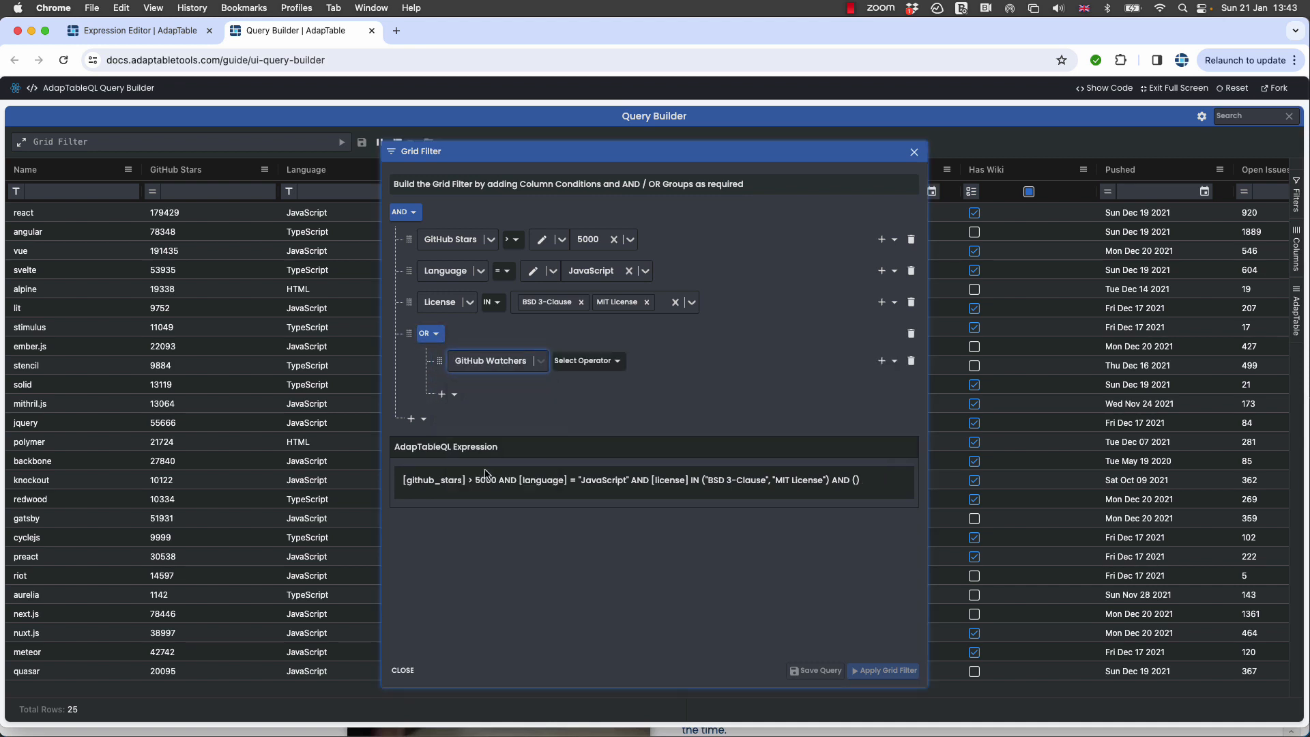
pyautogui.click(583, 362)
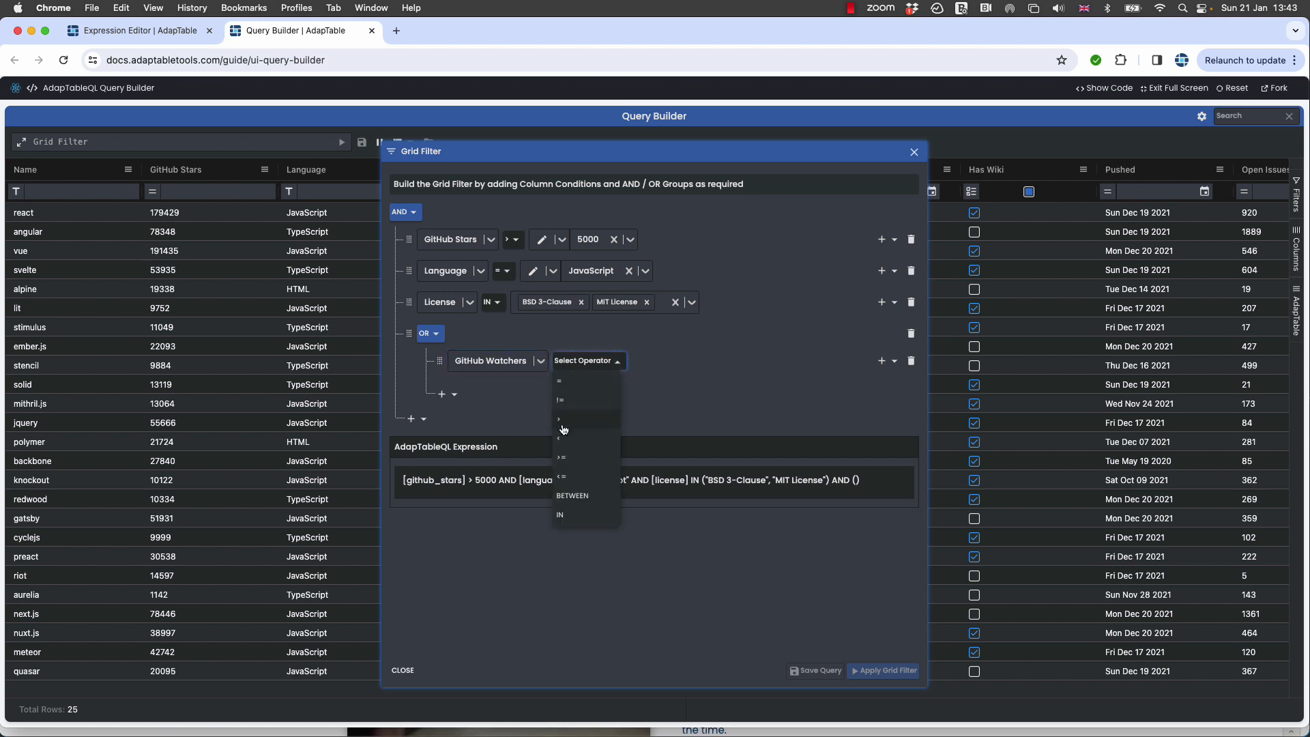
pyautogui.click(563, 439)
pyautogui.click(651, 362)
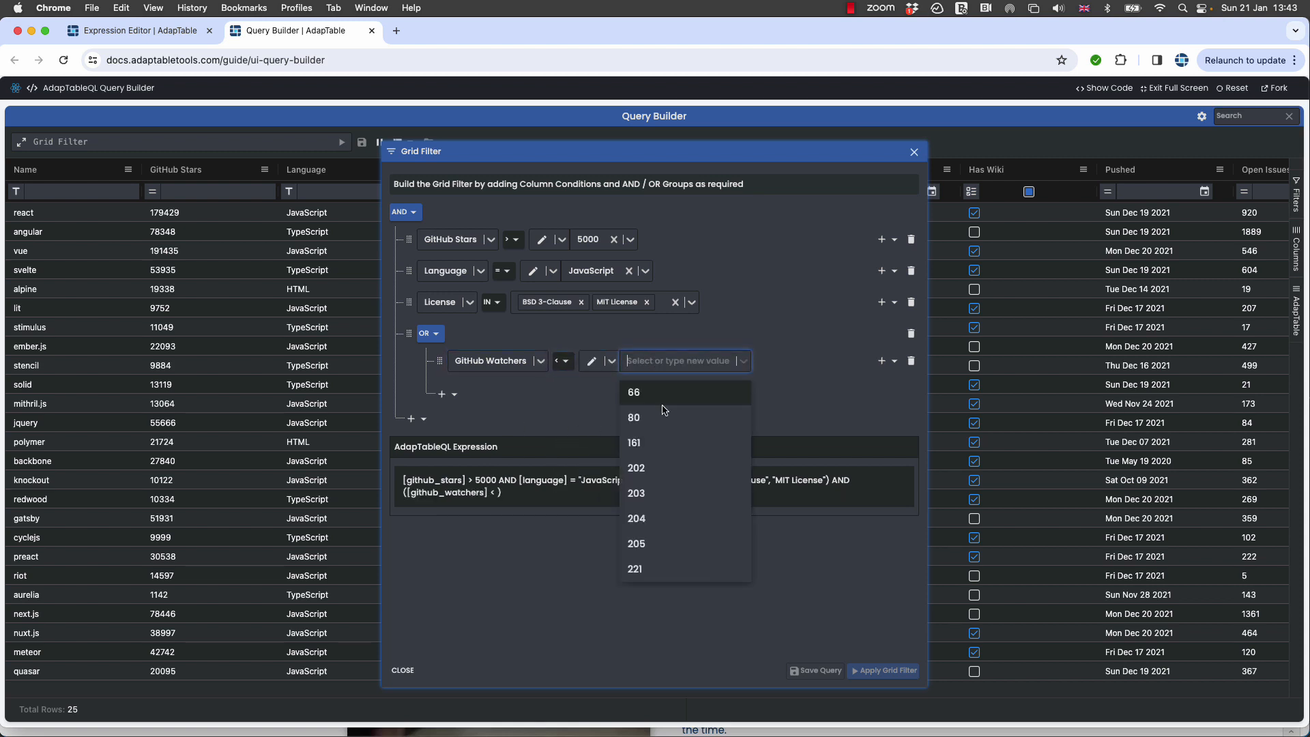
pyautogui.click(652, 521)
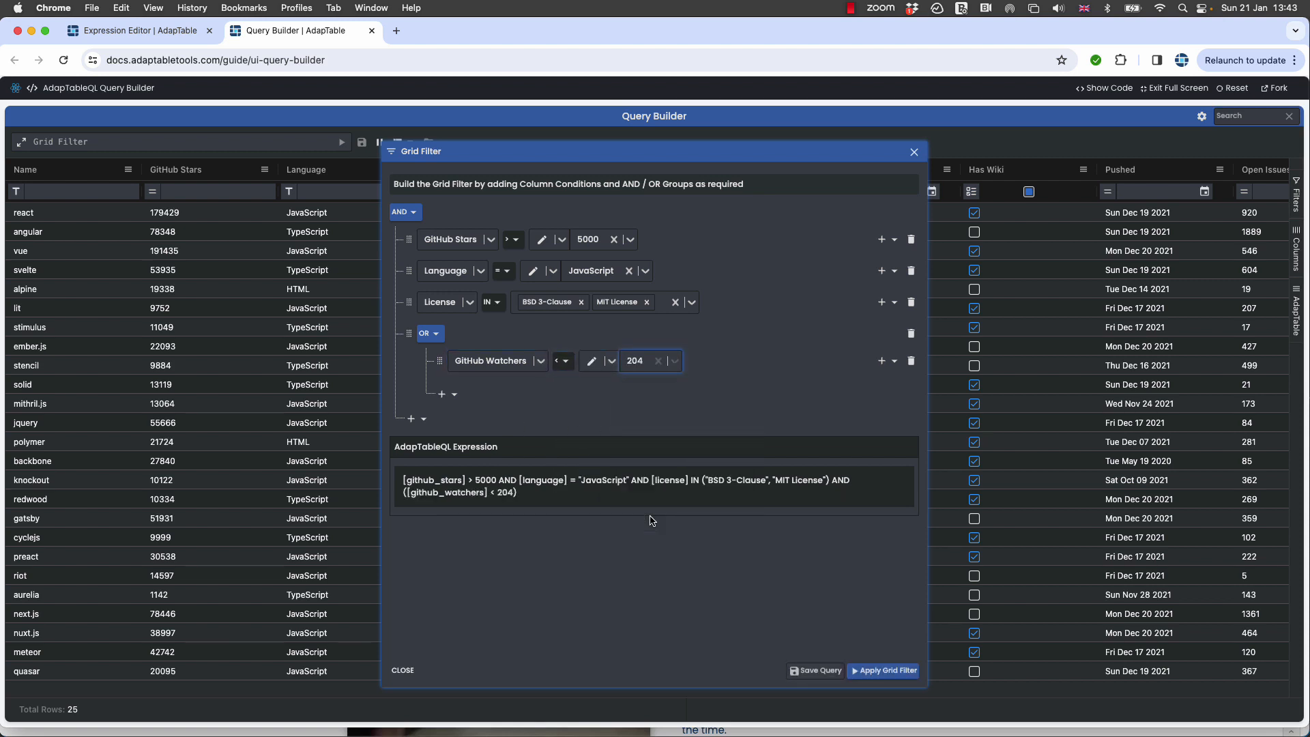
# - Add a second column condition to the nested OR group on the Open PRs column
pyautogui.click(453, 396)
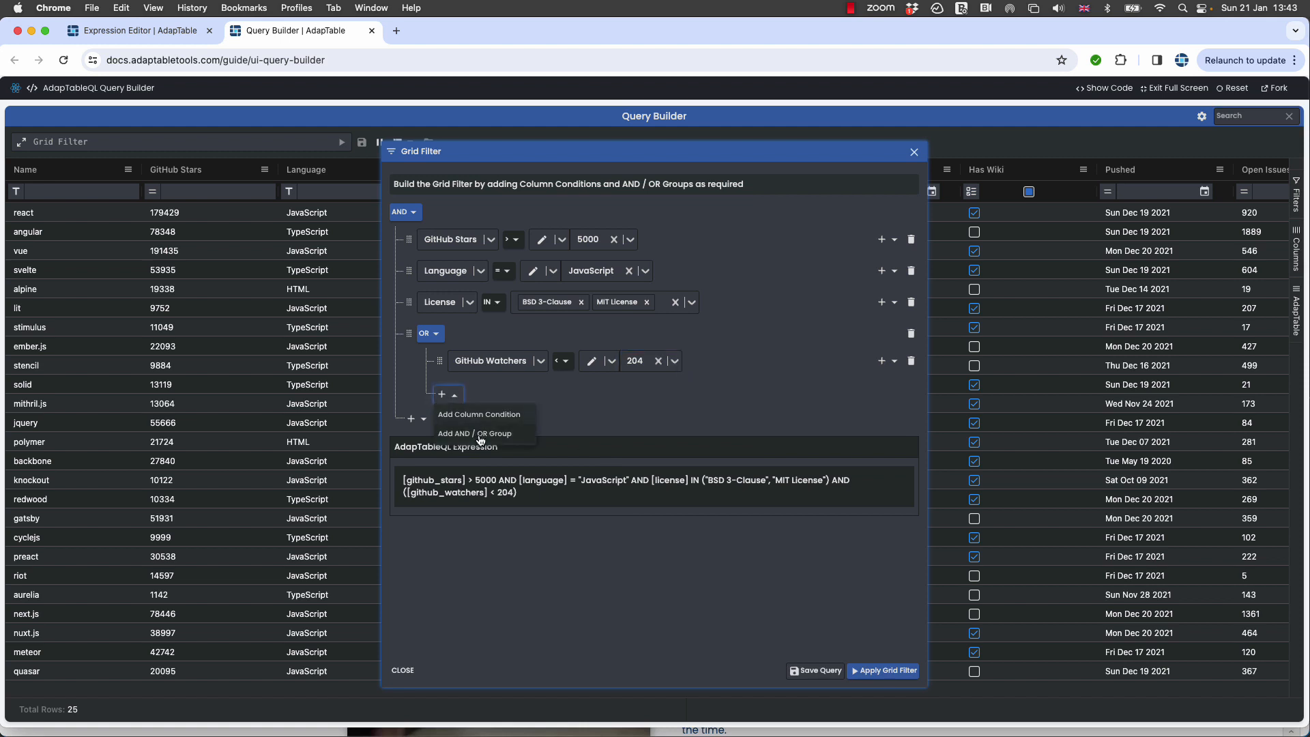
pyautogui.click(480, 415)
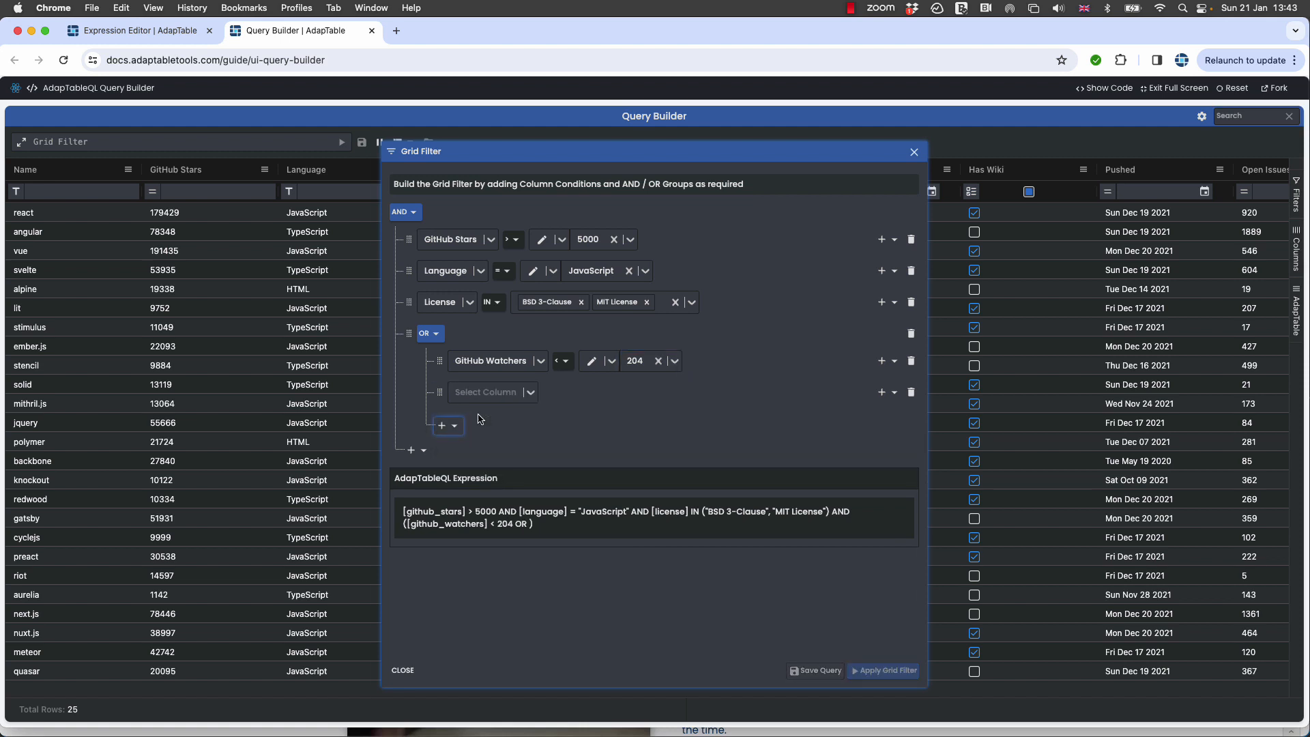
pyautogui.click(535, 394)
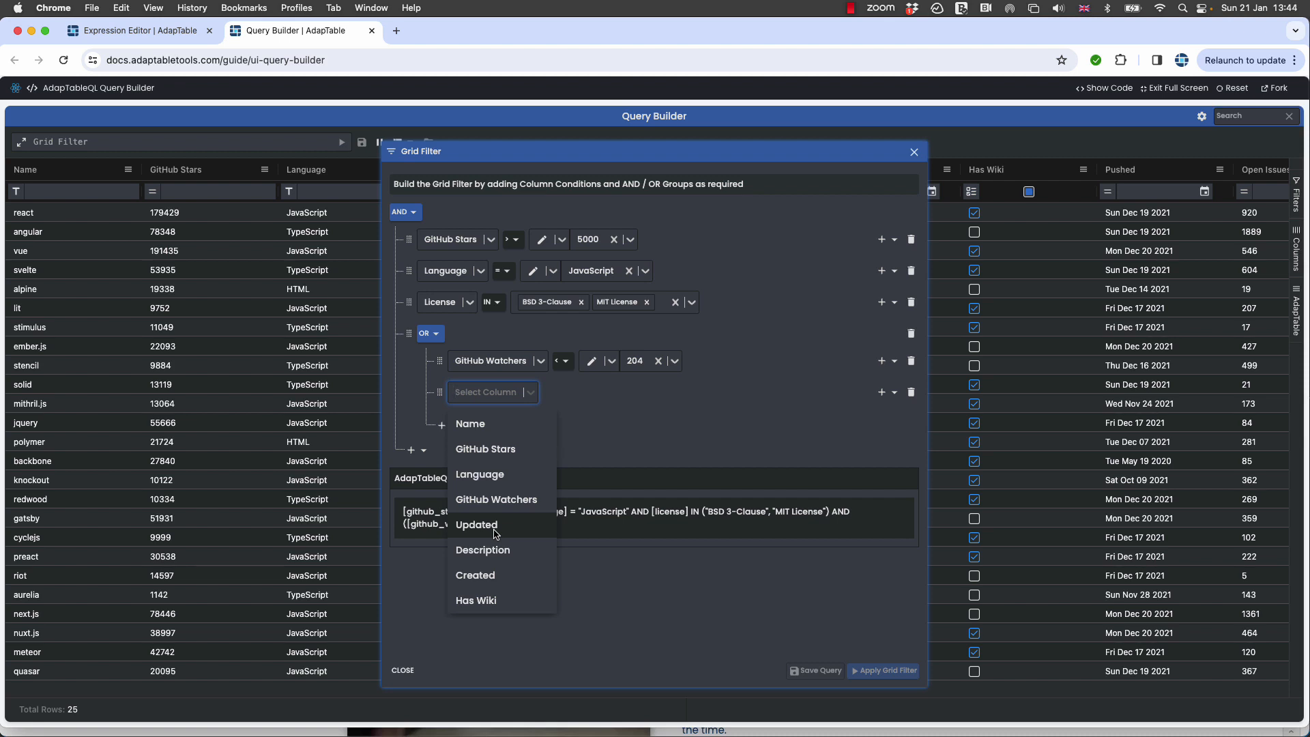
pyautogui.scroll(-5, 496, 534)
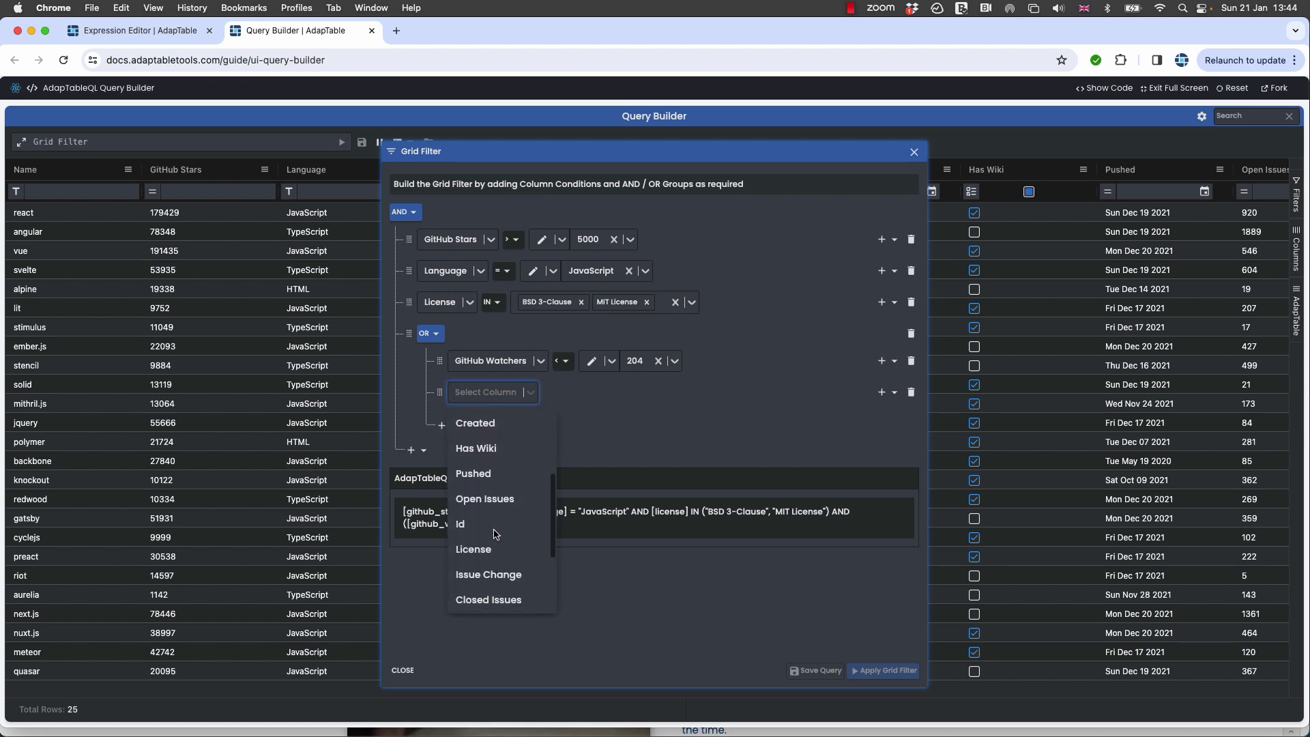
pyautogui.scroll(-3, 496, 533)
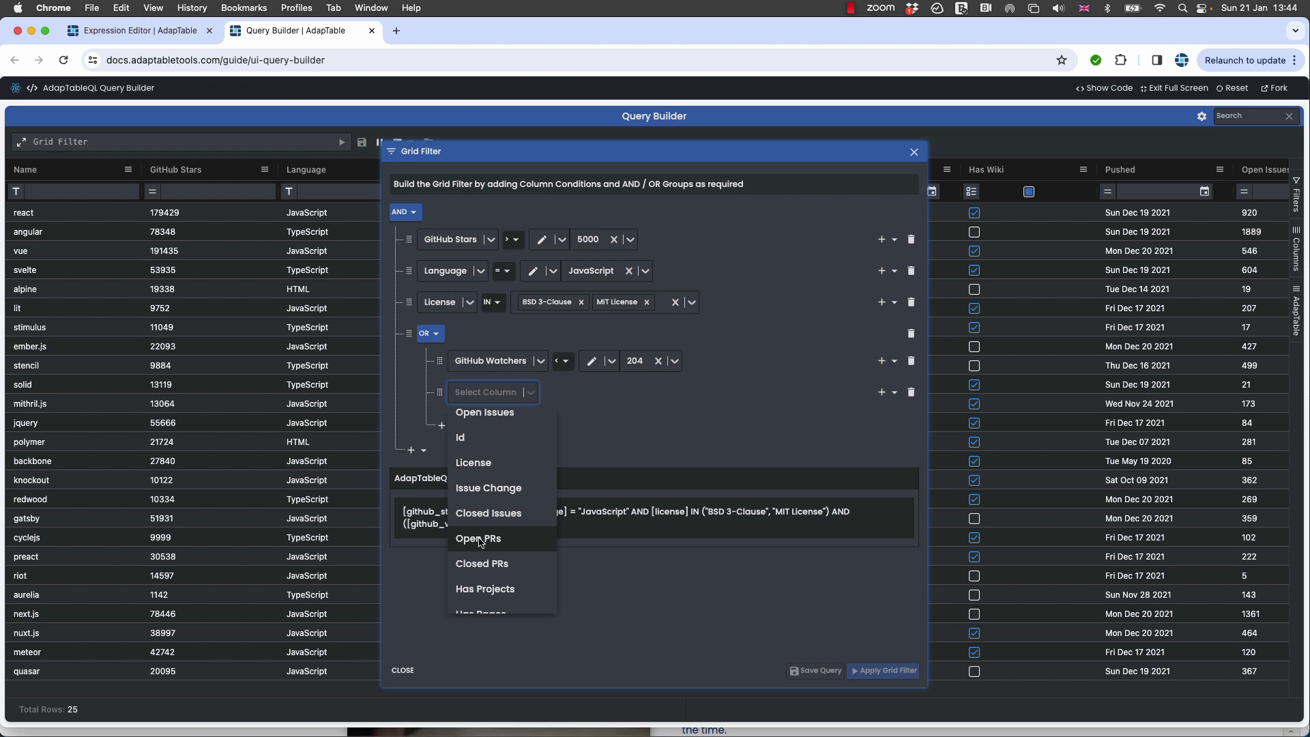
pyautogui.click(479, 539)
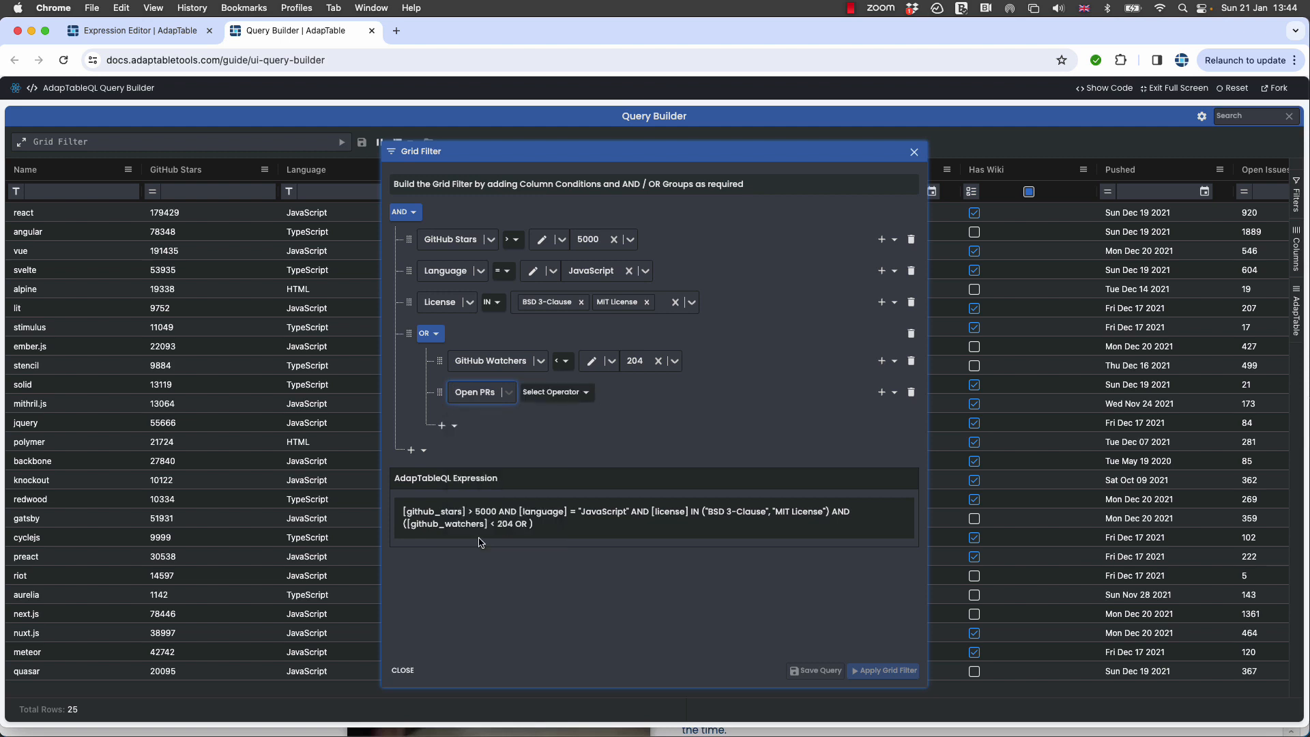
# - Set the Open PRs condition to > and compare it against the Open Issues column instead of a fixed value
pyautogui.click(551, 397)
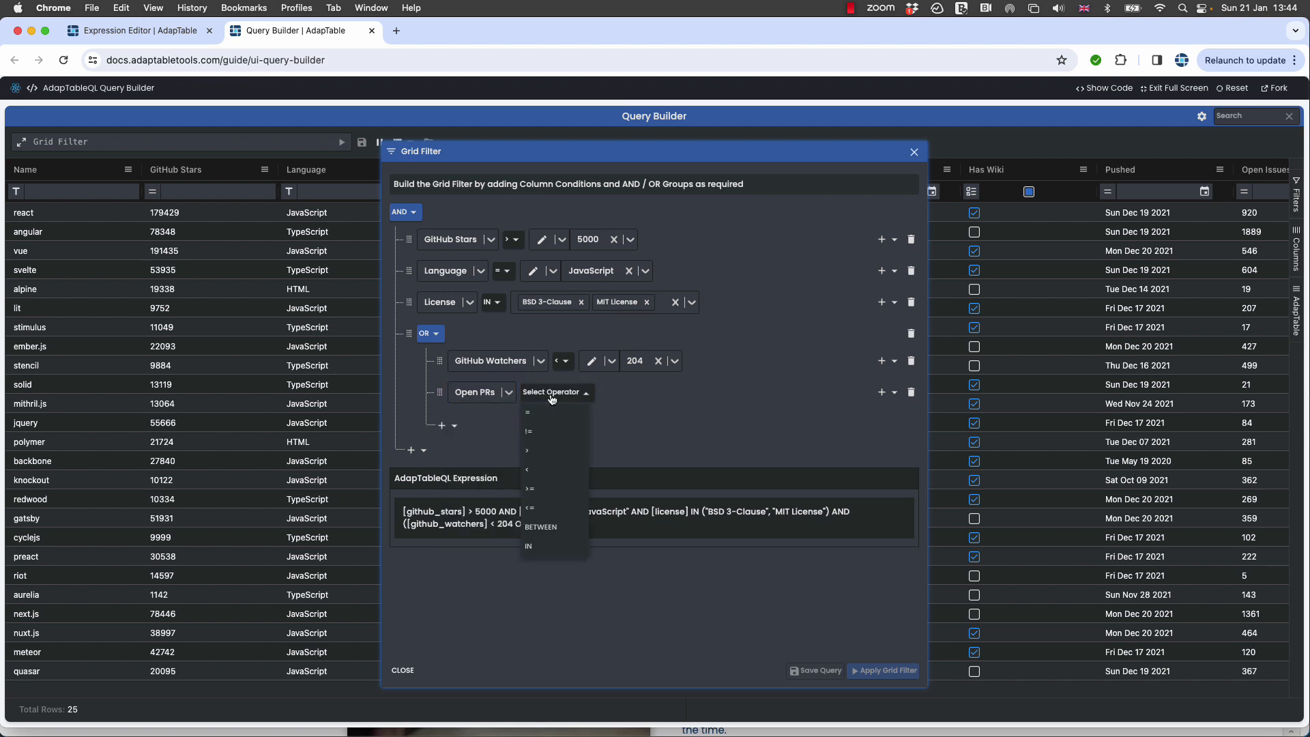
pyautogui.click(536, 452)
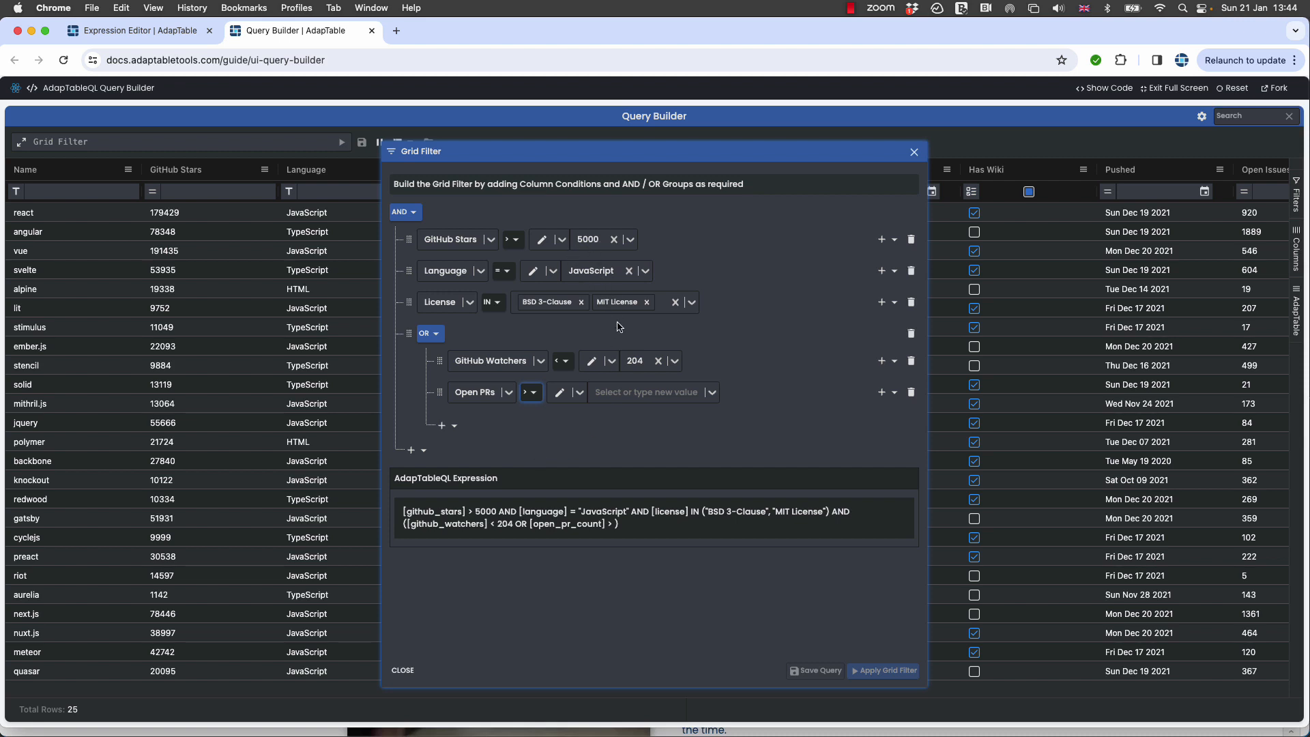
pyautogui.click(580, 393)
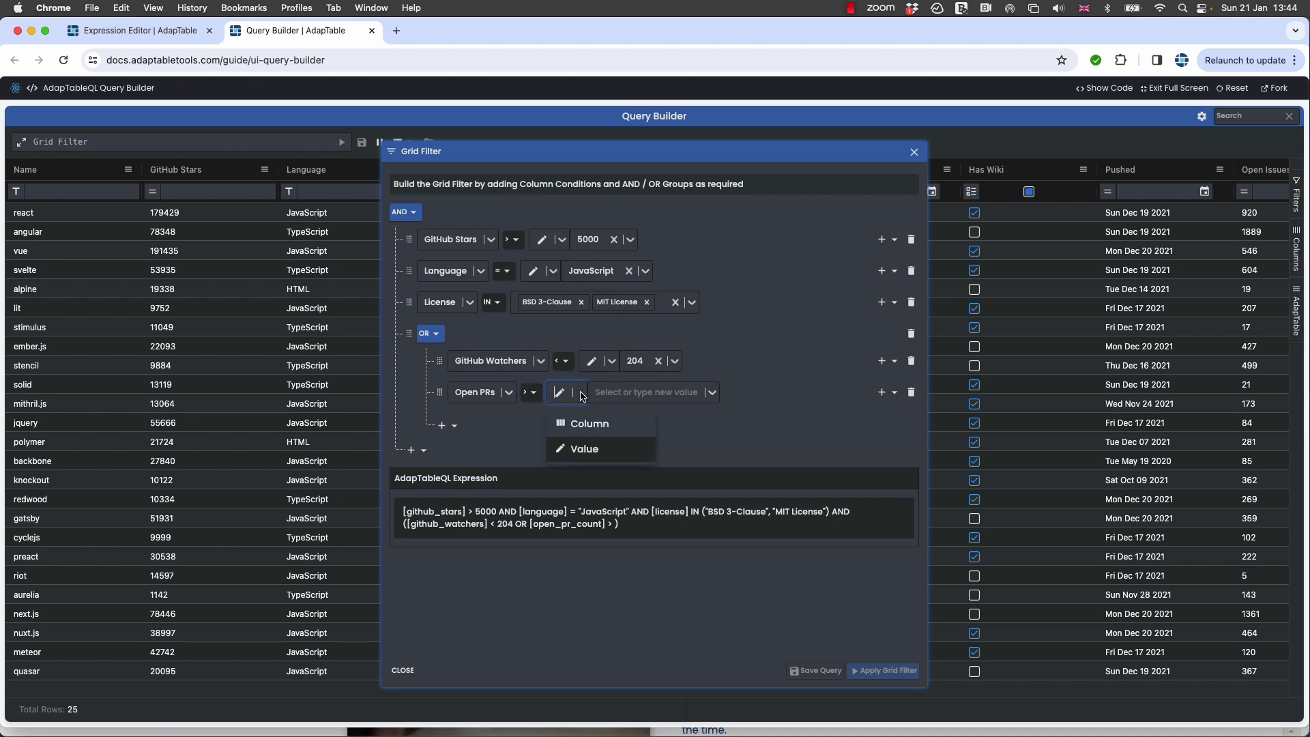
pyautogui.click(582, 426)
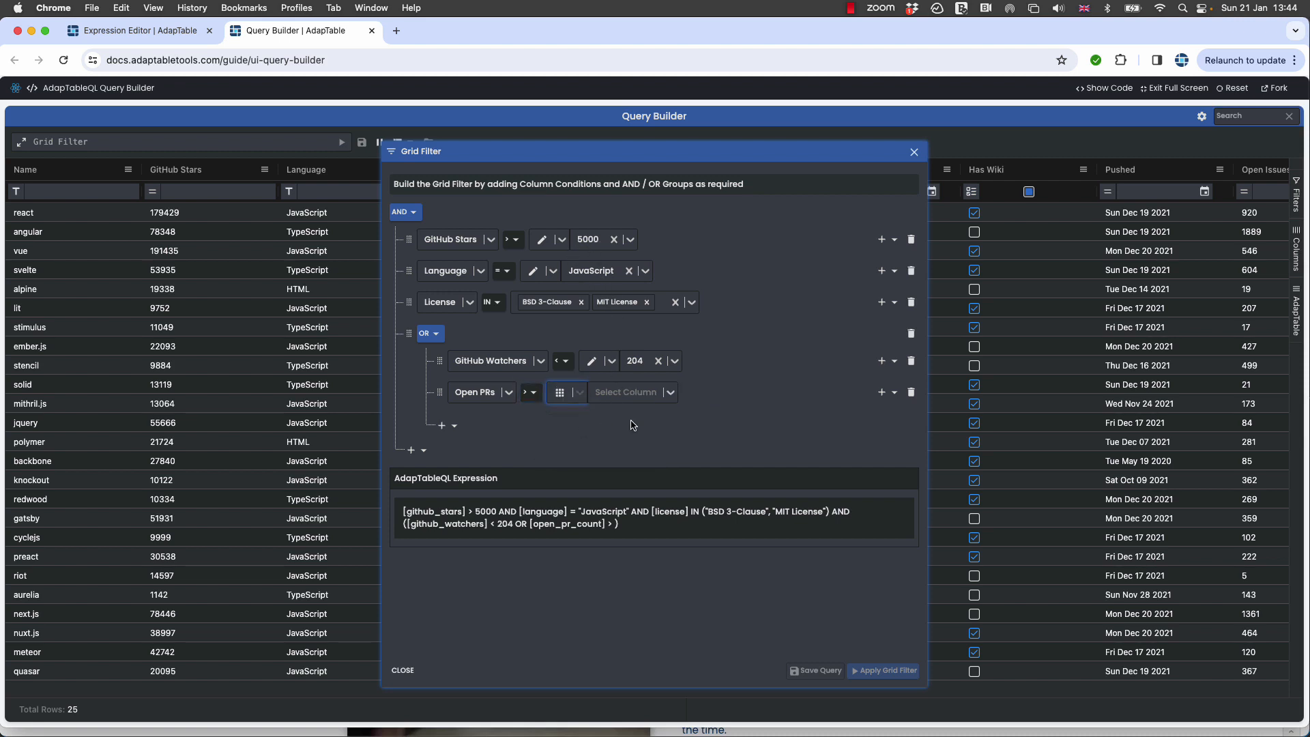
pyautogui.click(671, 393)
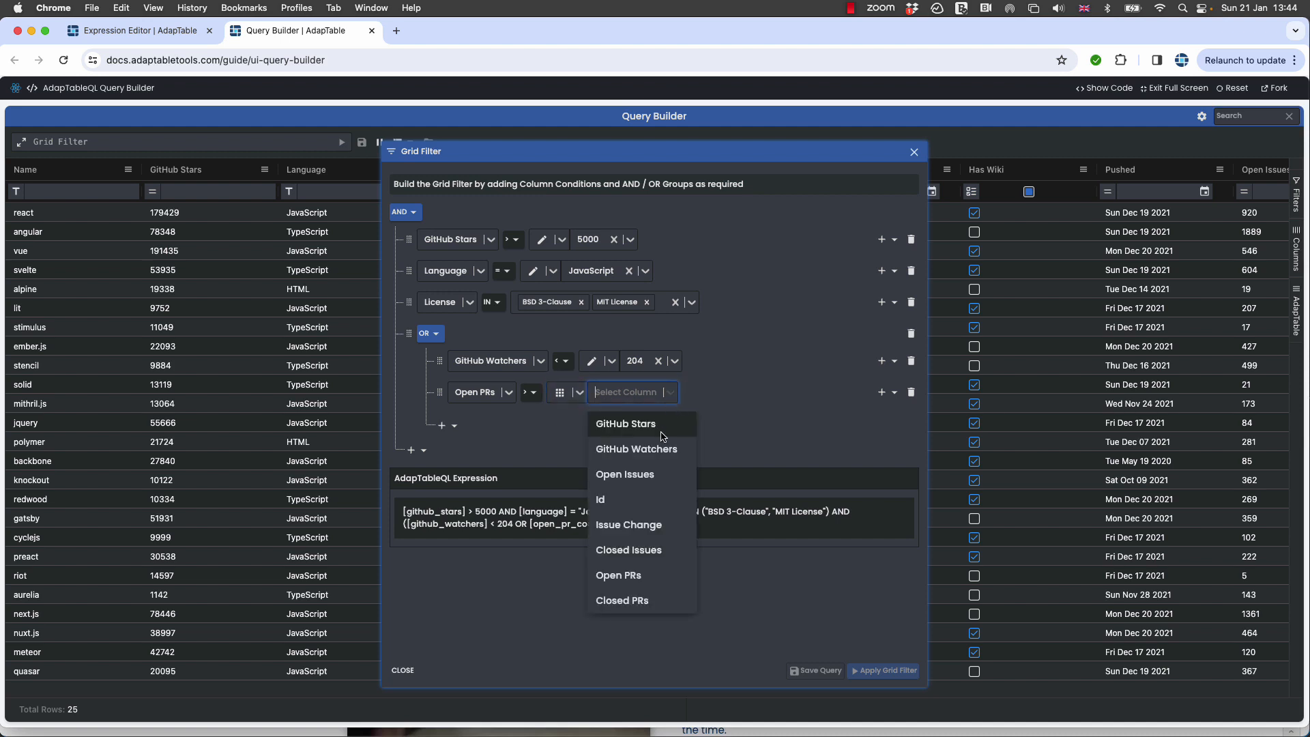
pyautogui.click(652, 480)
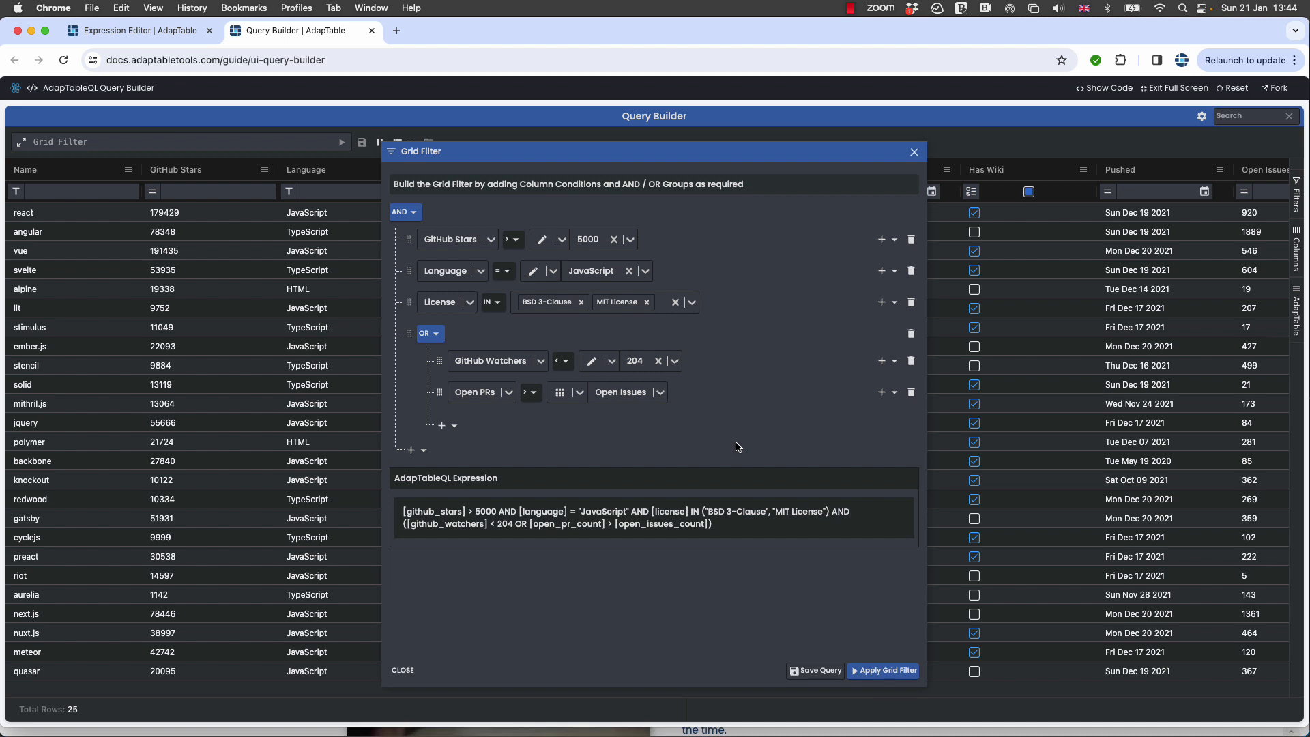